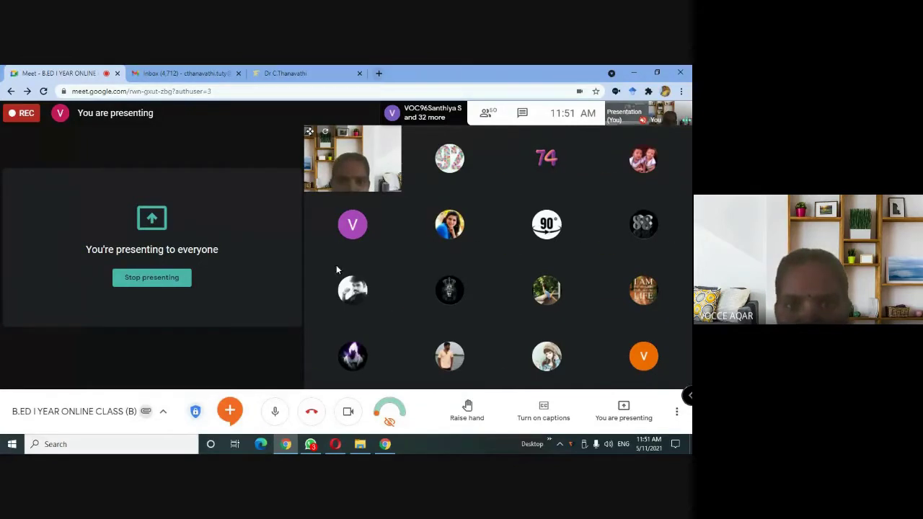
# Step: Open the professor's personal website in a new browser tab and go to its student portal sign-in page
pyautogui.click(378, 73)
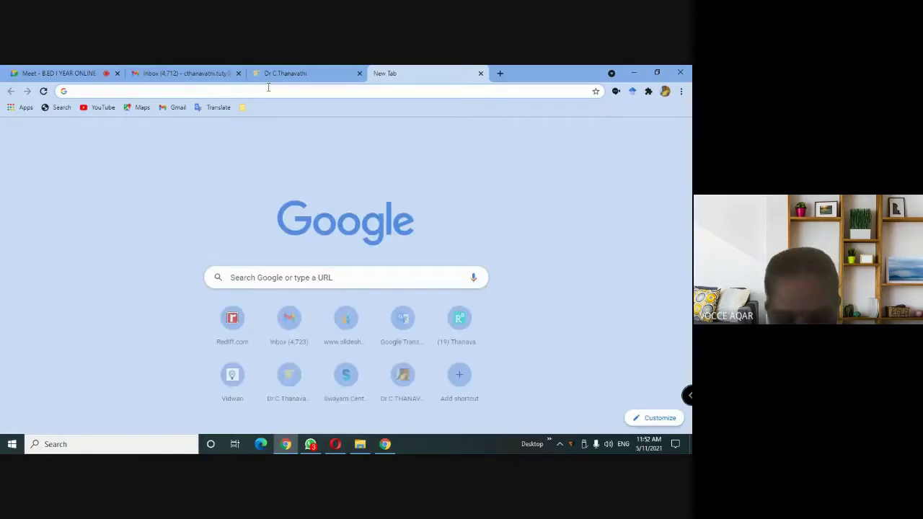
pyautogui.write('htt')
pyautogui.press('Return')
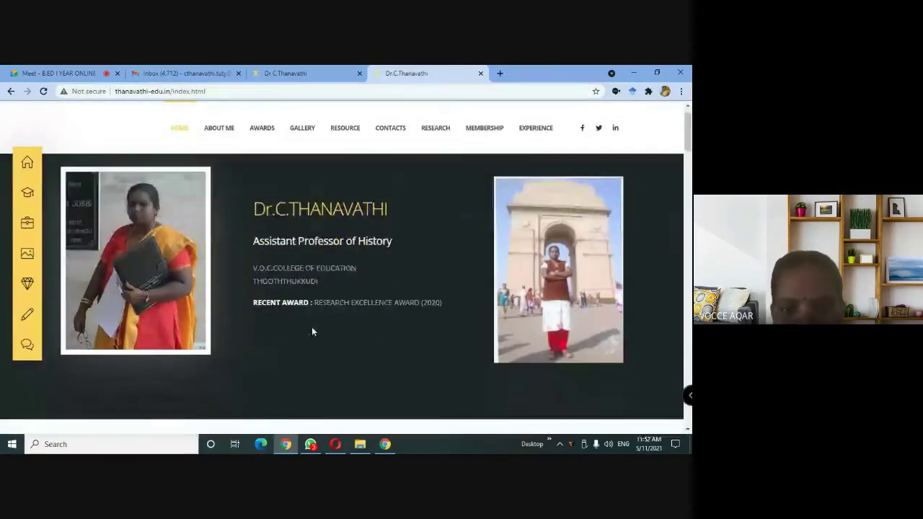
pyautogui.scroll(-3, 445, 332)
pyautogui.click(454, 326)
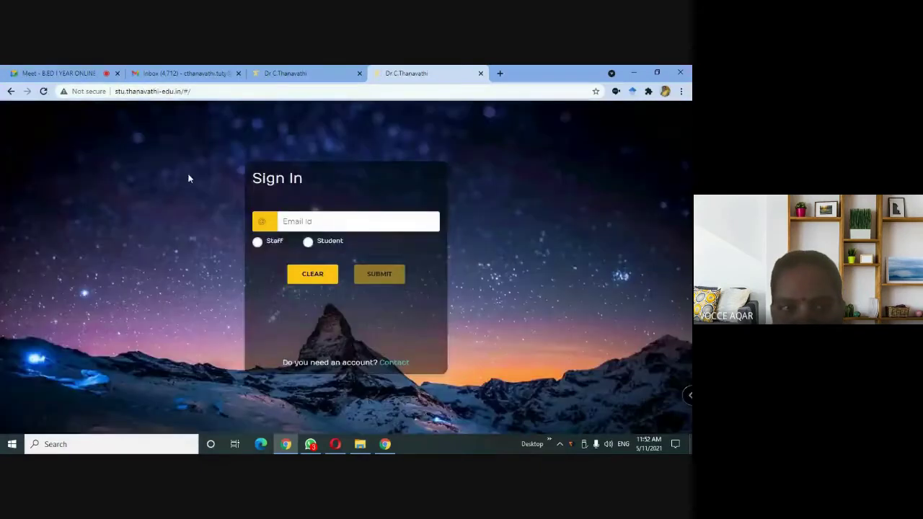
pyautogui.click(214, 92)
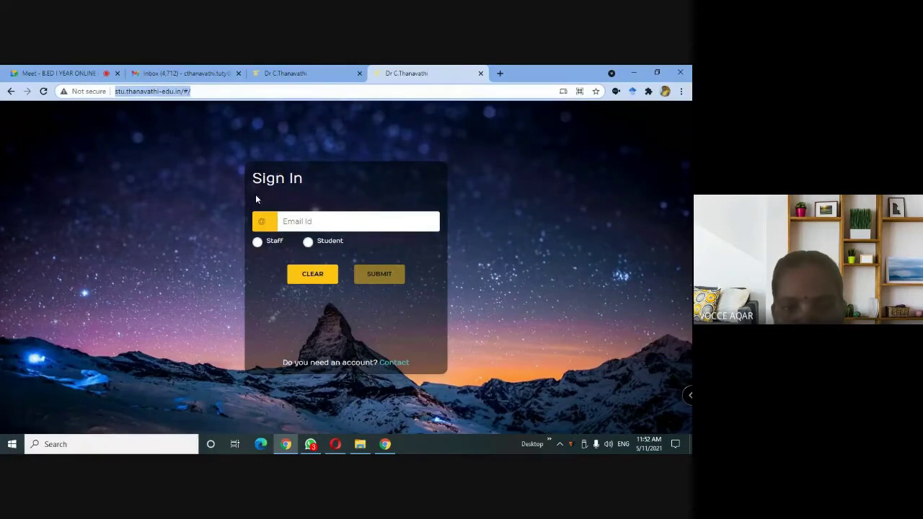
# Step: Fill in the account e-mail on the sign-in form, choose the Student role and submit it to request an OTP
pyautogui.click(355, 219)
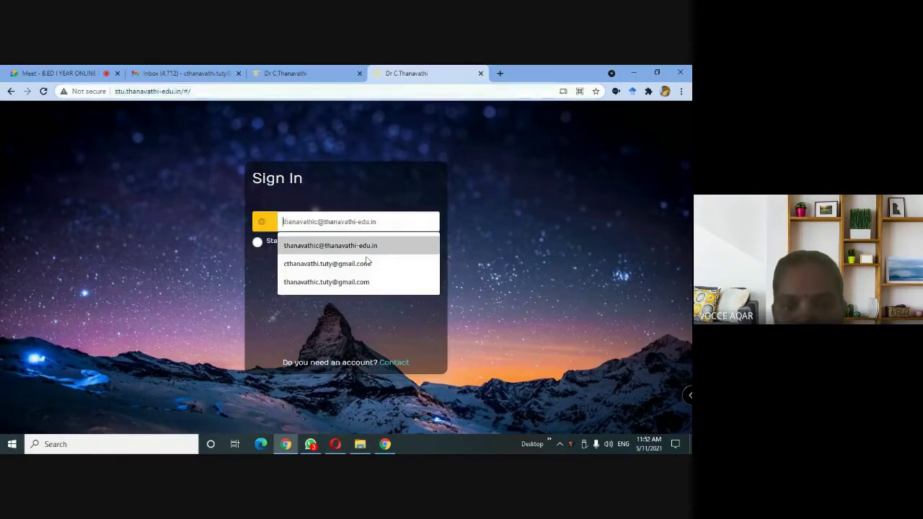
pyautogui.click(407, 264)
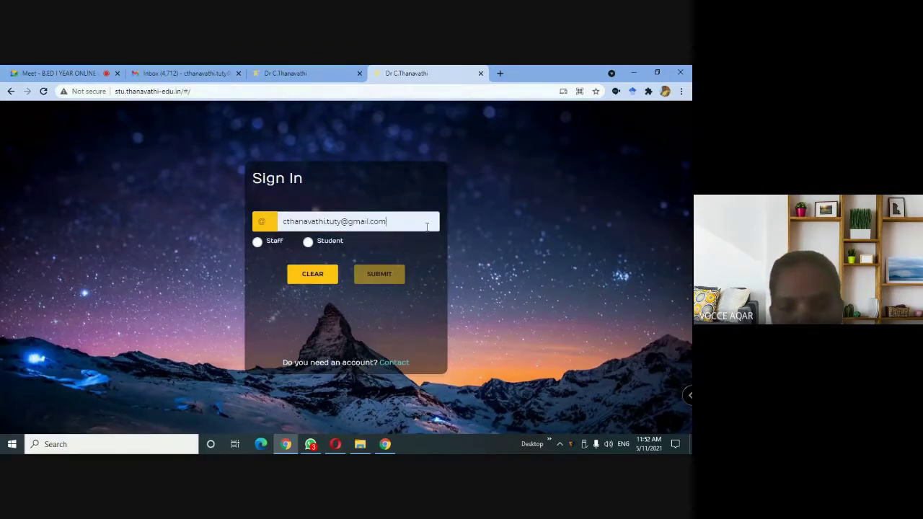
pyautogui.click(308, 244)
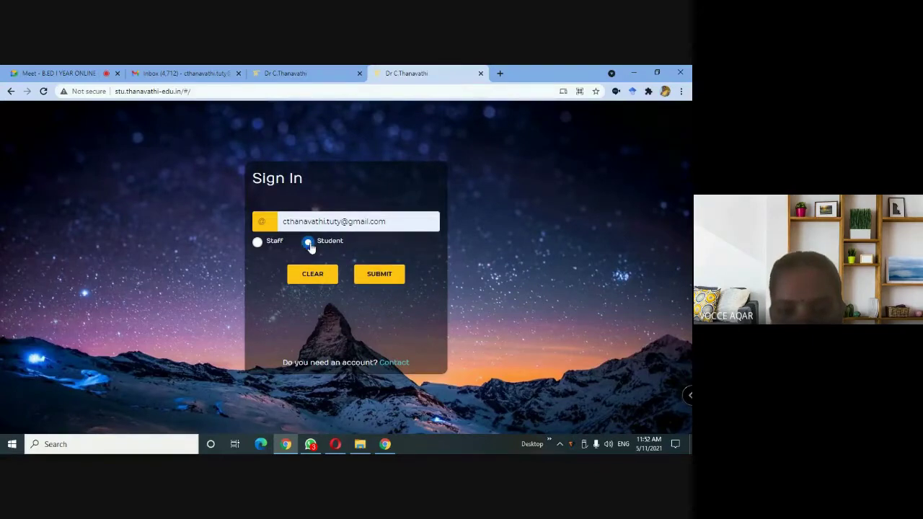
pyautogui.click(387, 280)
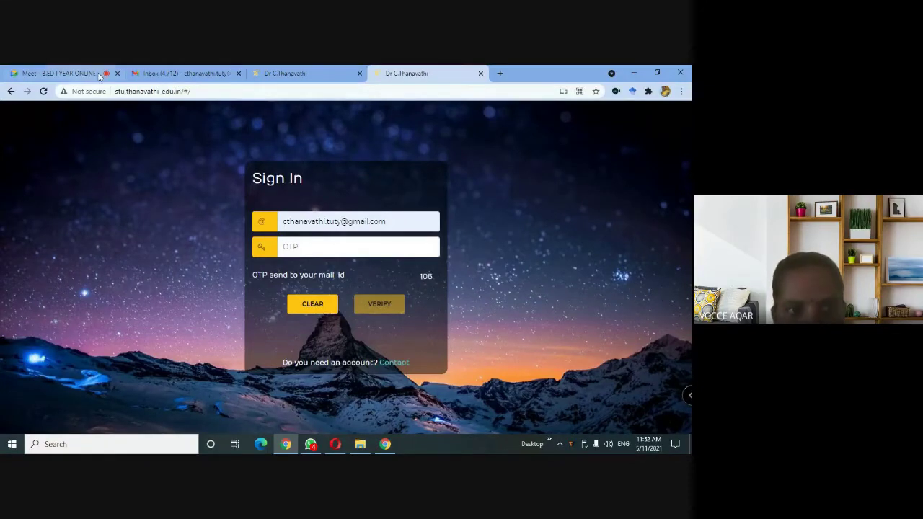
# Step: Switch to the Gmail inbox, open the OTP message and copy the verification code
pyautogui.click(189, 74)
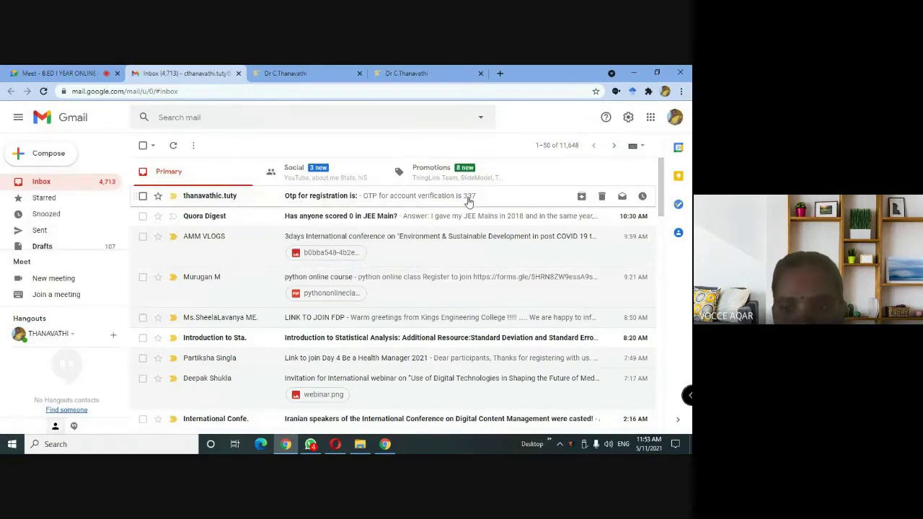
pyautogui.click(191, 202)
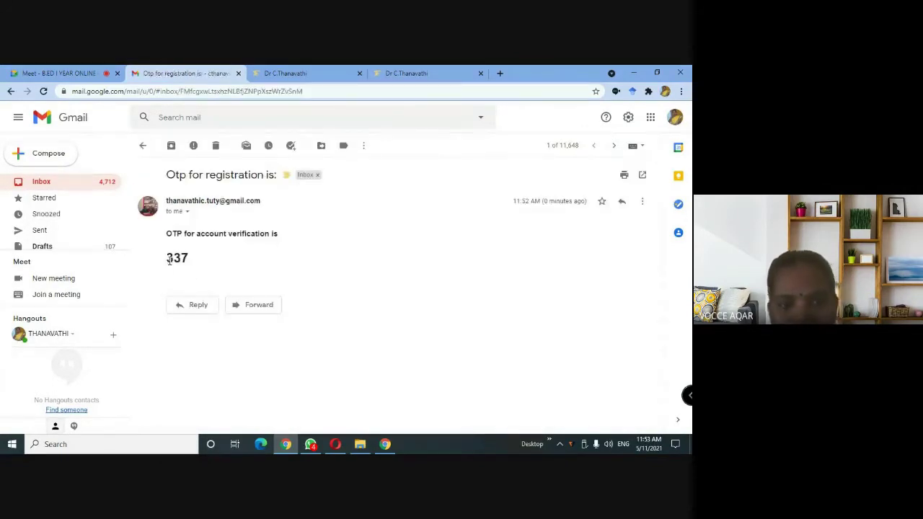
pyautogui.moveTo(165, 257); pyautogui.dragTo(189, 259)
pyautogui.click(274, 180)
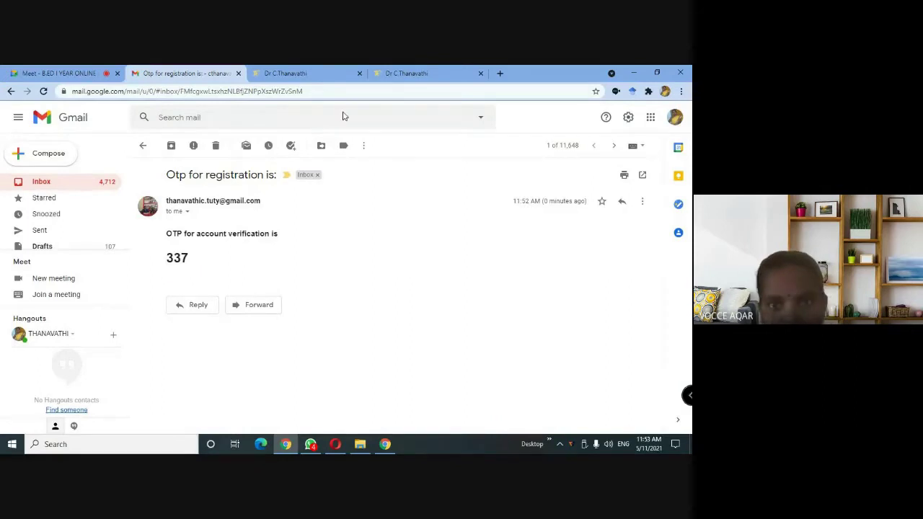
# Step: Return to the sign-in form, paste the verification code into the OTP field and verify it
pyautogui.click(426, 74)
pyautogui.hotkey('ctrl', 'v')
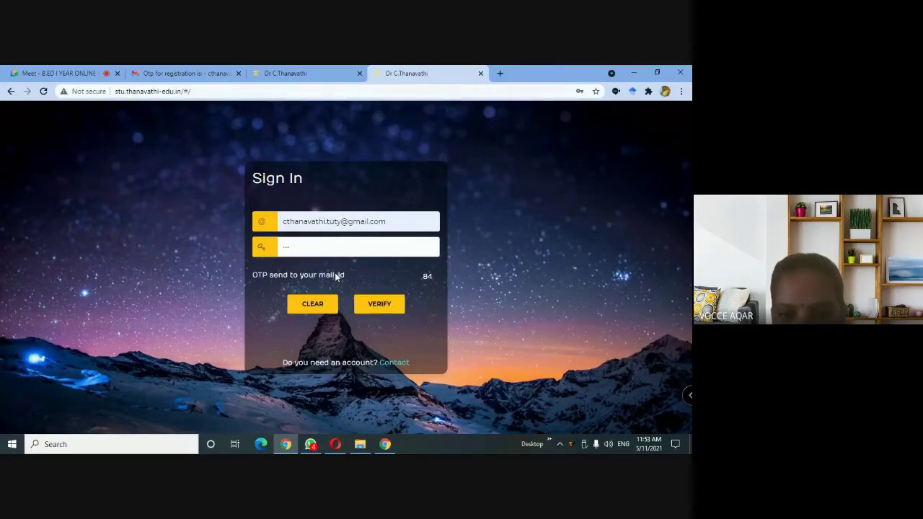
pyautogui.click(377, 308)
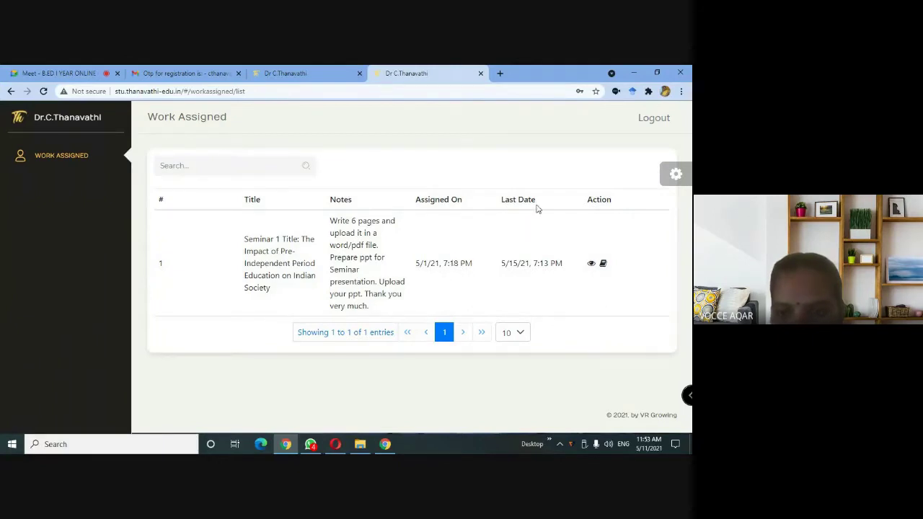
# Step: View the Seminar 1 assignment's details, close them and open its Submit Work form
pyautogui.click(591, 264)
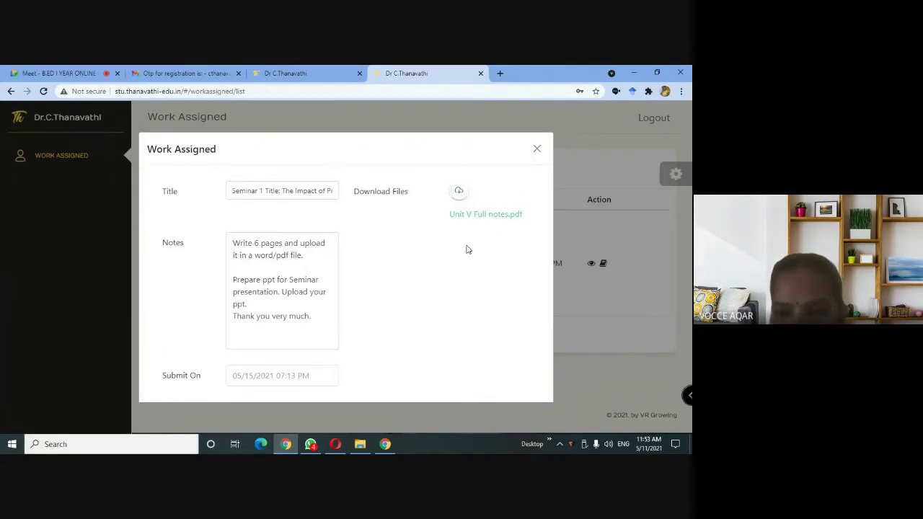
pyautogui.click(536, 149)
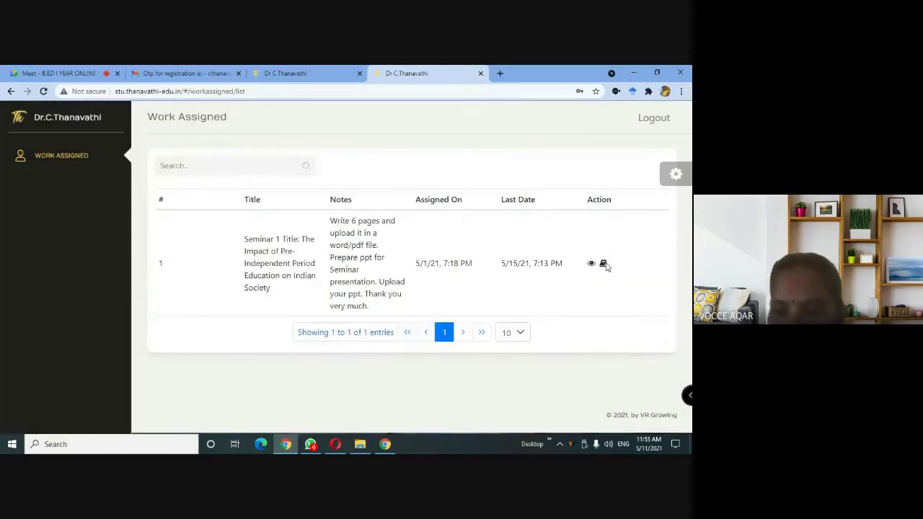
pyautogui.click(604, 264)
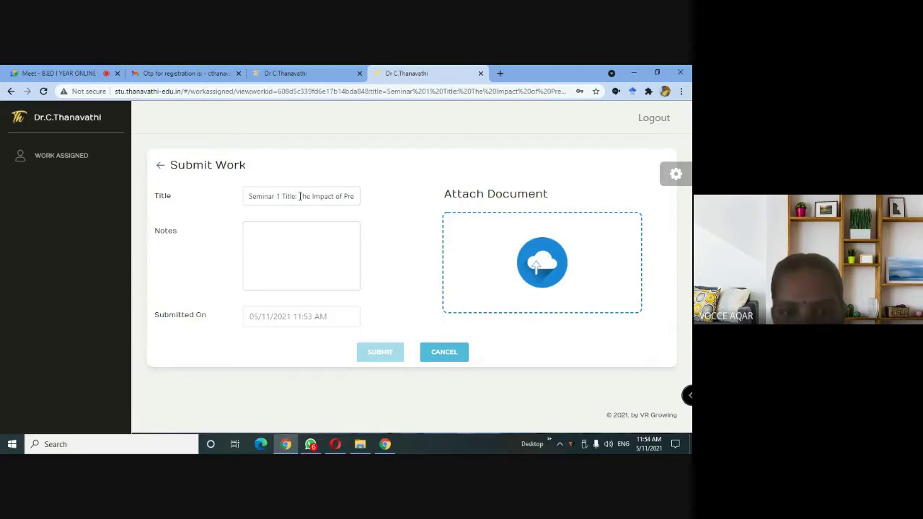
pyautogui.click(300, 196)
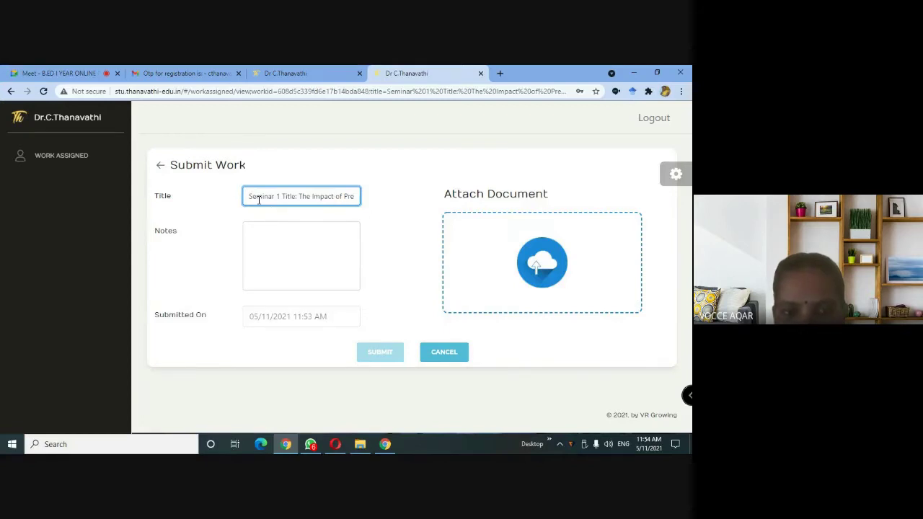
pyautogui.moveTo(259, 200); pyautogui.dragTo(355, 199)
pyautogui.click(297, 241)
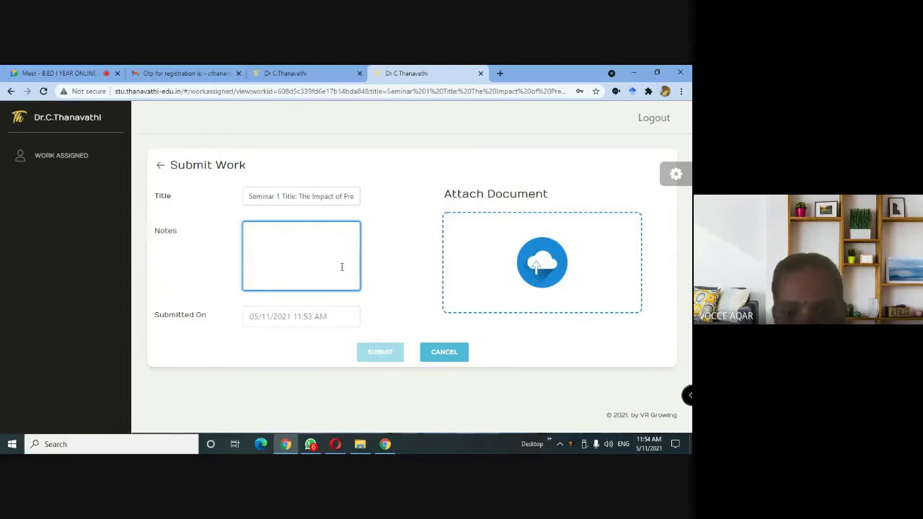
# Step: Open the file chooser for attaching a document and look through the Desktop folder for the seminar file
pyautogui.click(546, 269)
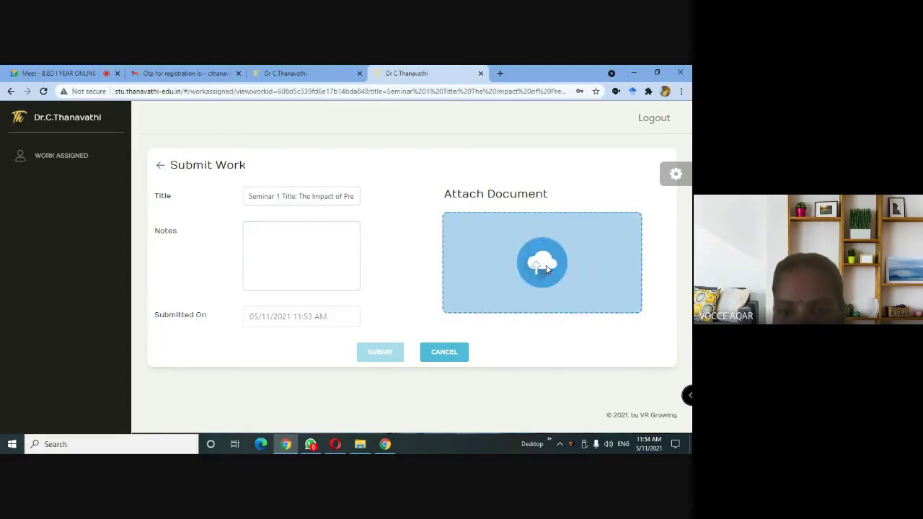
pyautogui.click(538, 268)
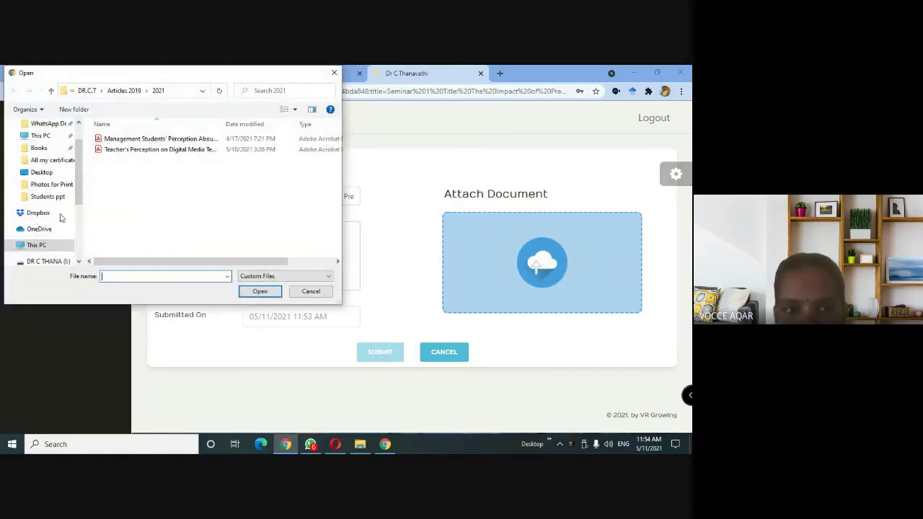
pyautogui.click(49, 175)
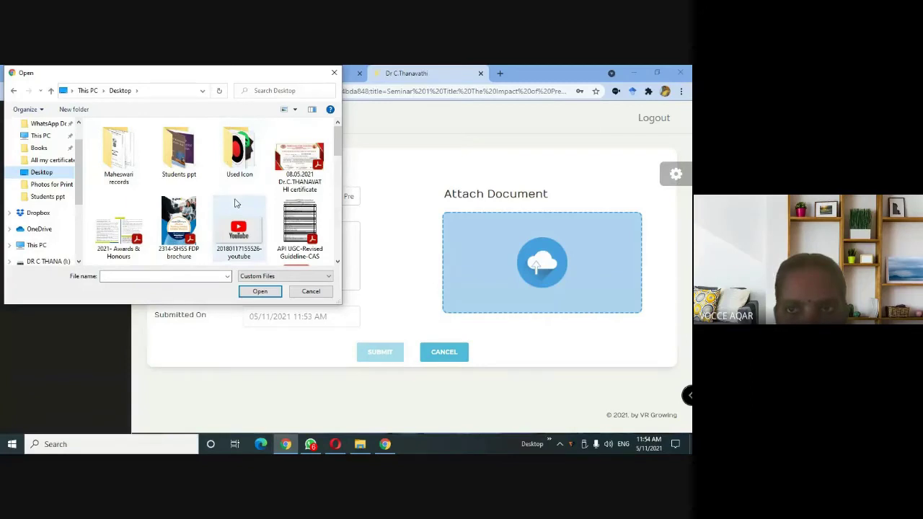
pyautogui.scroll(-2, 233, 197)
pyautogui.scroll(-6, 233, 197)
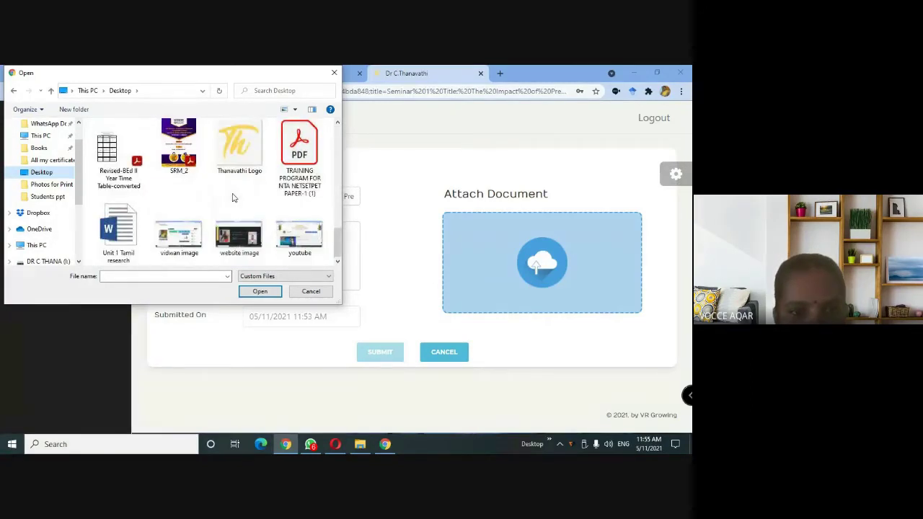
pyautogui.scroll(3, 233, 197)
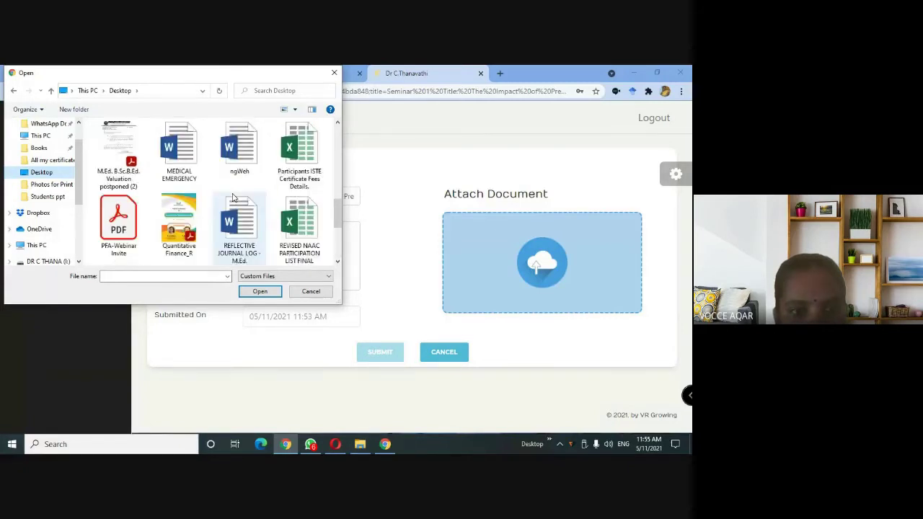
pyautogui.scroll(5, 233, 196)
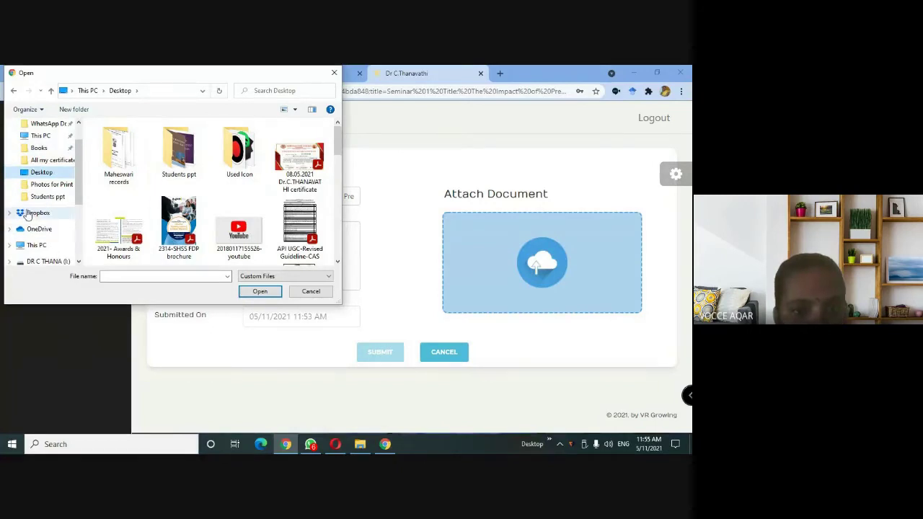
# Step: Browse to the ppt folder inside D Drive, Online Class for B.Ed and M.Ed. 2020, C2, Unit 5 ppt, pdf, word files
pyautogui.scroll(-1, 29, 209)
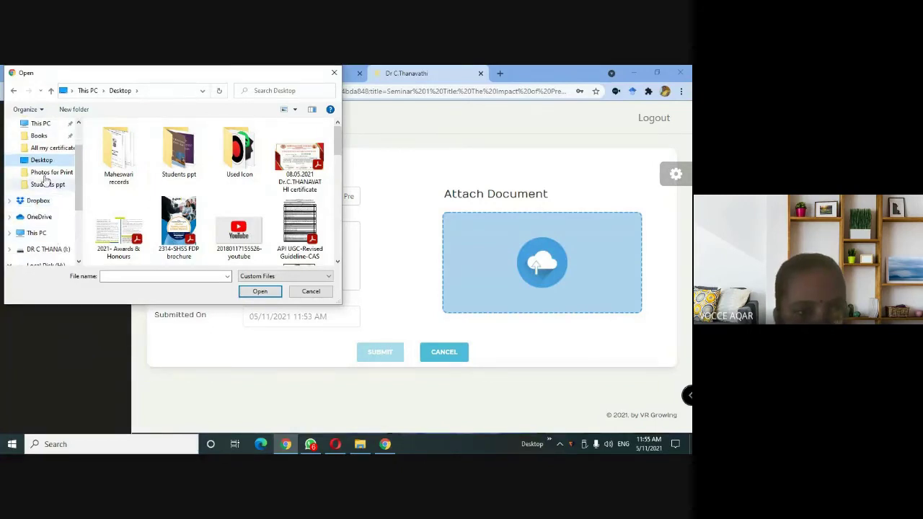
pyautogui.scroll(-3, 40, 238)
pyautogui.click(41, 241)
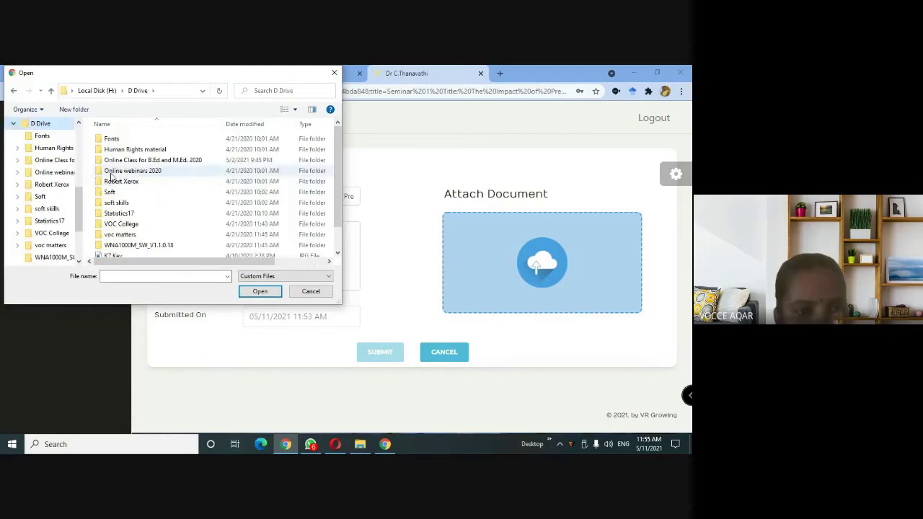
pyautogui.doubleClick(120, 166)
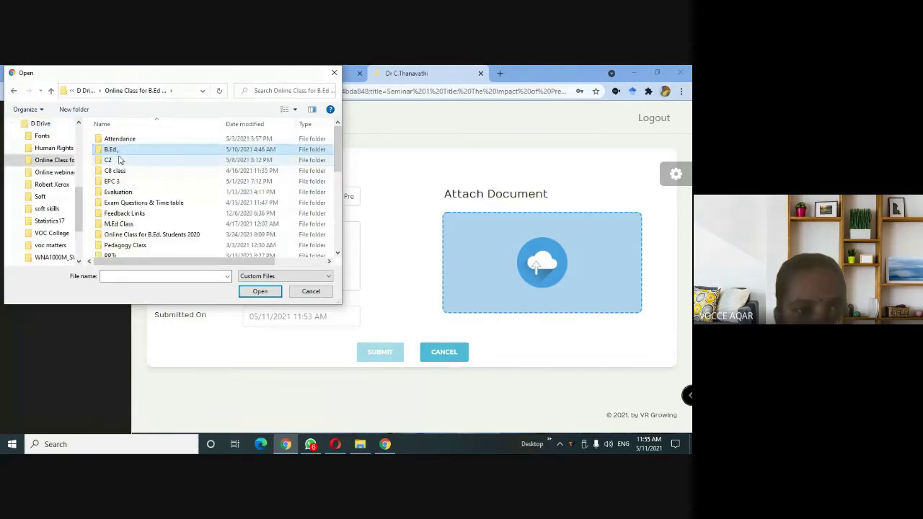
pyautogui.doubleClick(119, 160)
pyautogui.doubleClick(130, 140)
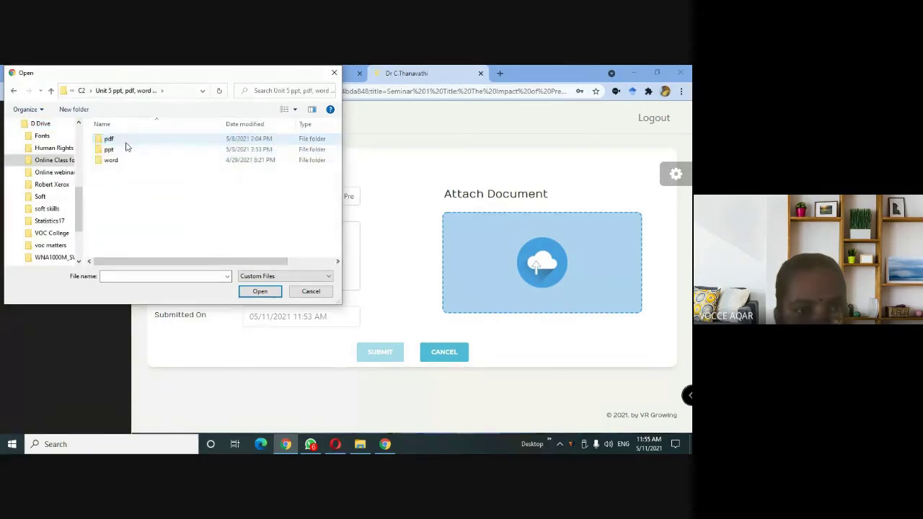
pyautogui.doubleClick(124, 150)
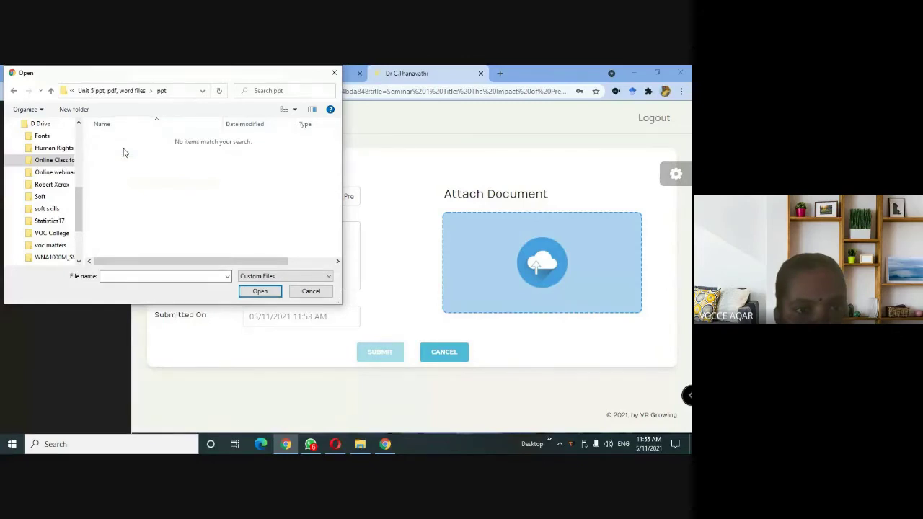
# Step: Set the file filter to All Files and attach the Basic Education presentation to the submission
pyautogui.click(295, 277)
pyautogui.click(283, 288)
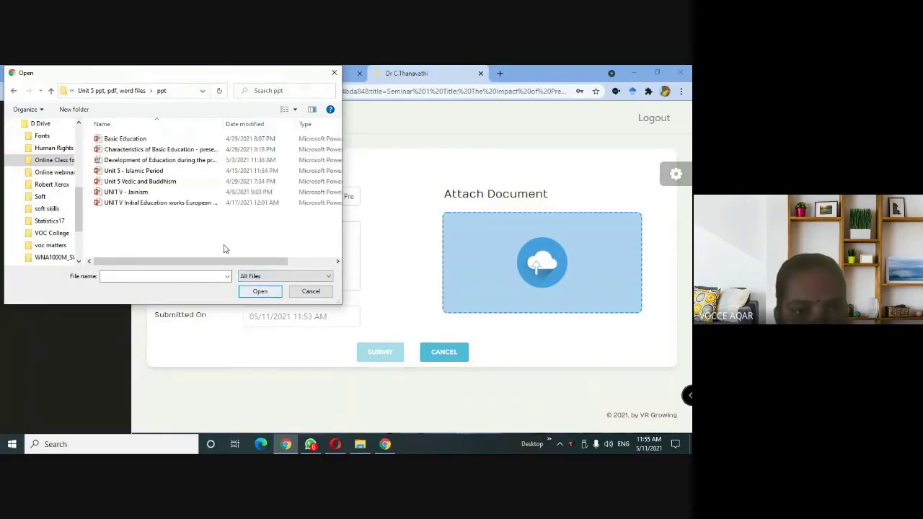
pyautogui.click(127, 140)
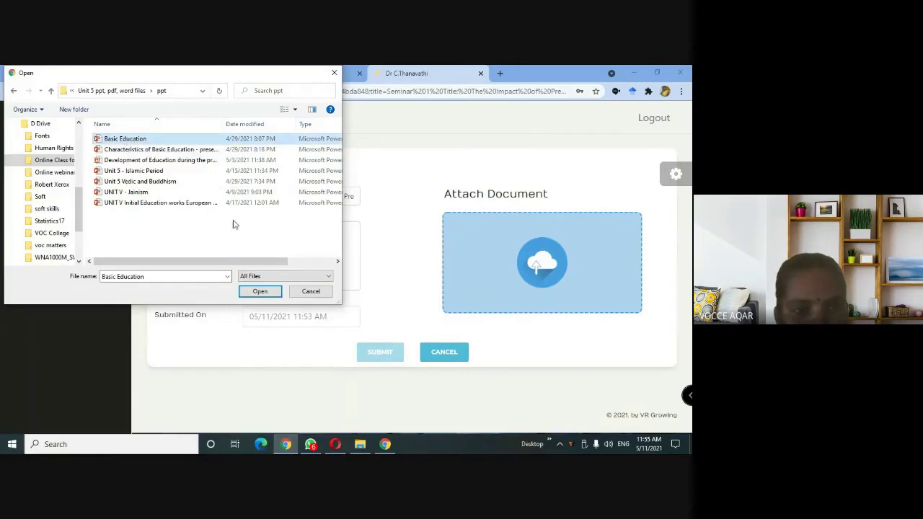
pyautogui.click(261, 292)
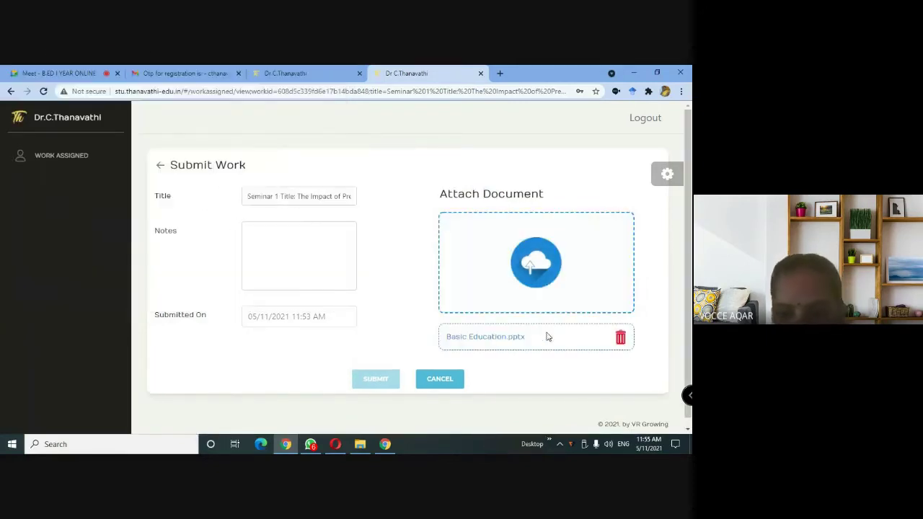
# Step: Fill in the submission's notes with the submitter's name and "Submitted" on a second line
pyautogui.click(265, 235)
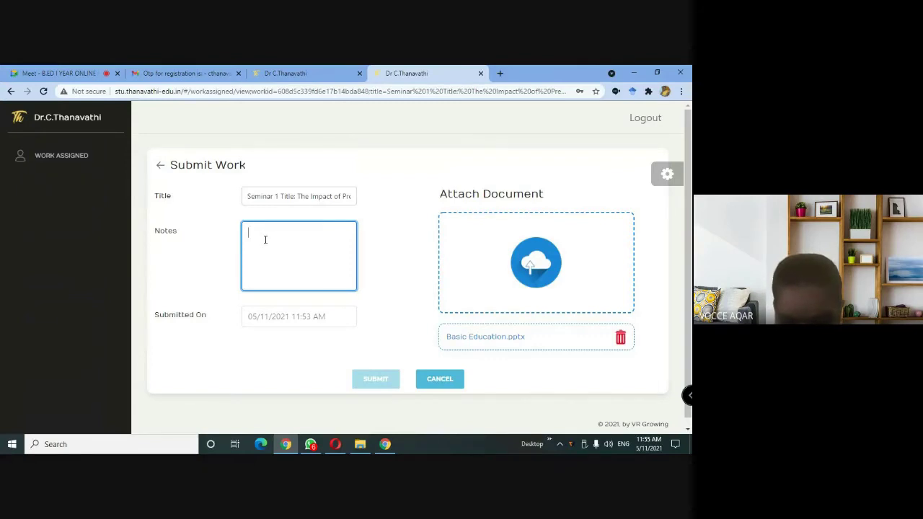
pyautogui.write('Th')
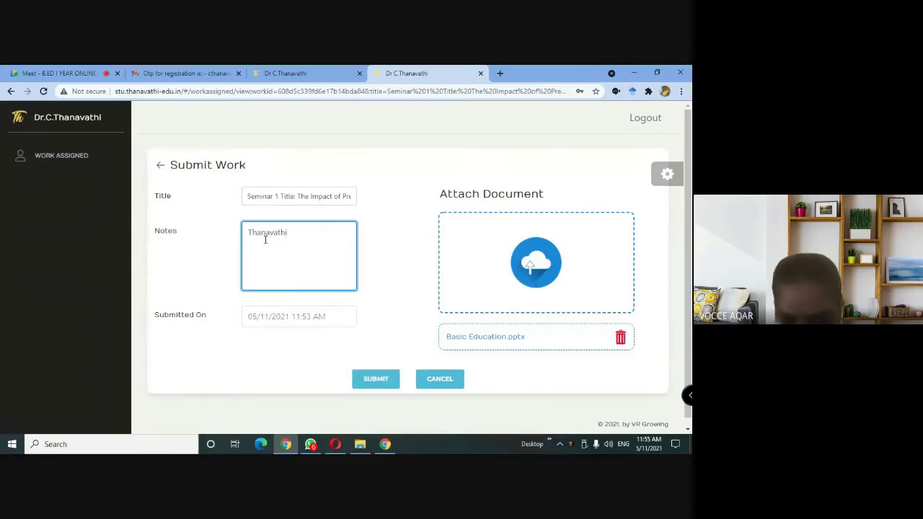
pyautogui.write('anavathi')
pyautogui.press('Return')
pyautogui.write('Submit')
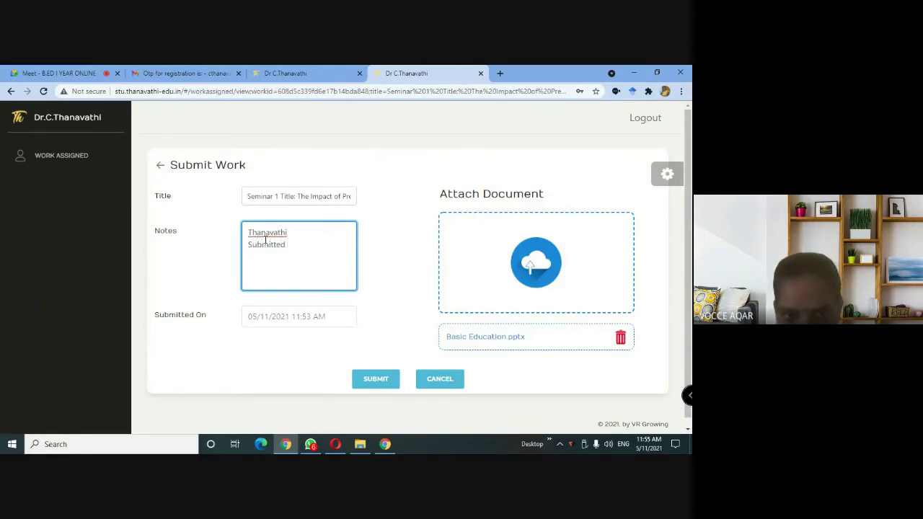
# Step: Finish the notes with a third line reading "Thank you" and submit the Seminar 1 work
pyautogui.write('ted')
pyautogui.press('Return')
pyautogui.write('Thank you')
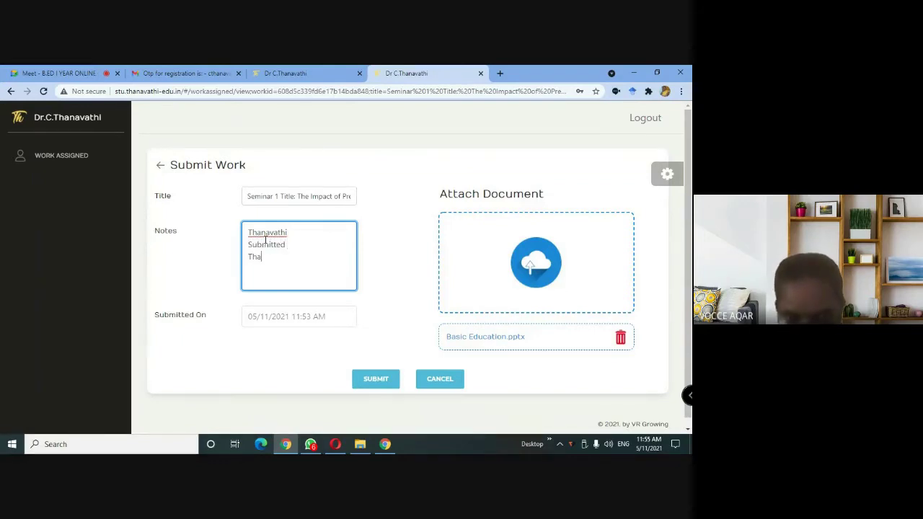
pyautogui.click(376, 380)
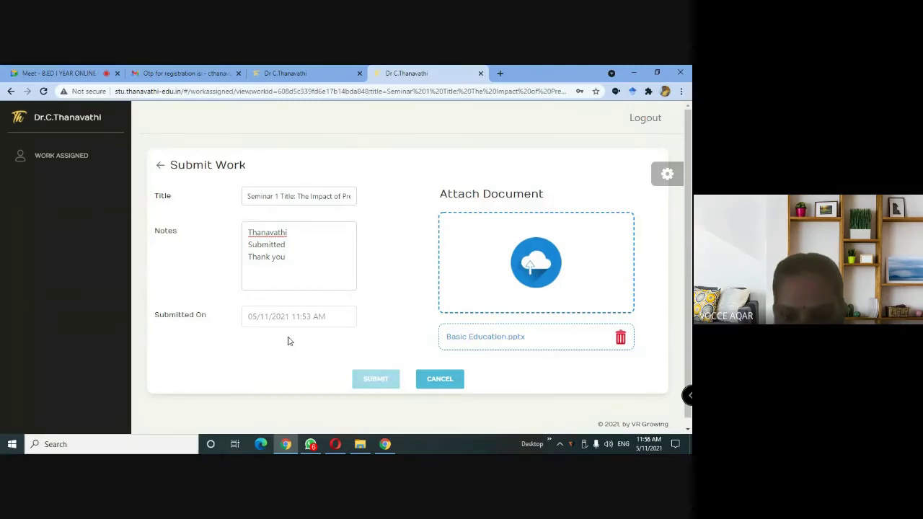
# Step: Switch to the professor's Workdone list, view the details of the first submission, and return to the list
pyautogui.click(296, 69)
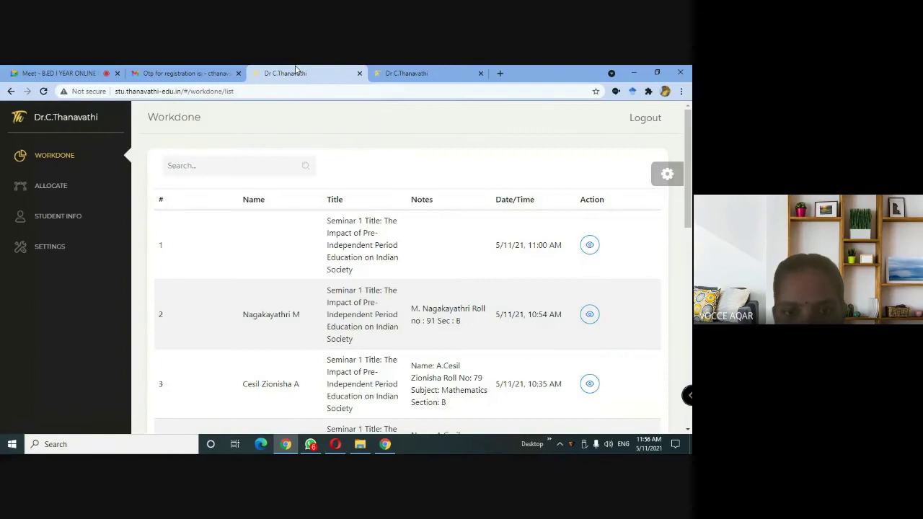
pyautogui.click(408, 72)
pyautogui.click(302, 73)
pyautogui.click(589, 245)
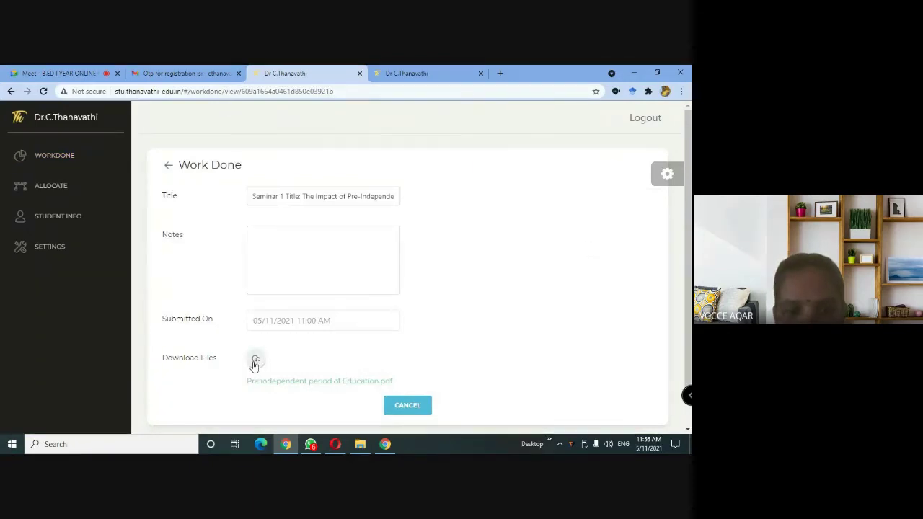
pyautogui.click(168, 165)
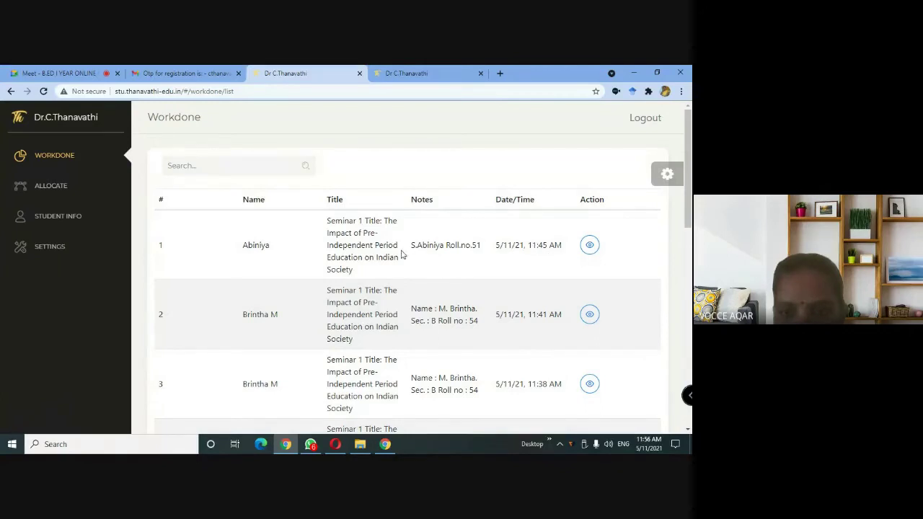
# Step: Download c2 power point presentation 1.pdf from the first entry, submitted at 11:45 AM, into the Desktop's Students ppt folder and return to the list
pyautogui.click(589, 245)
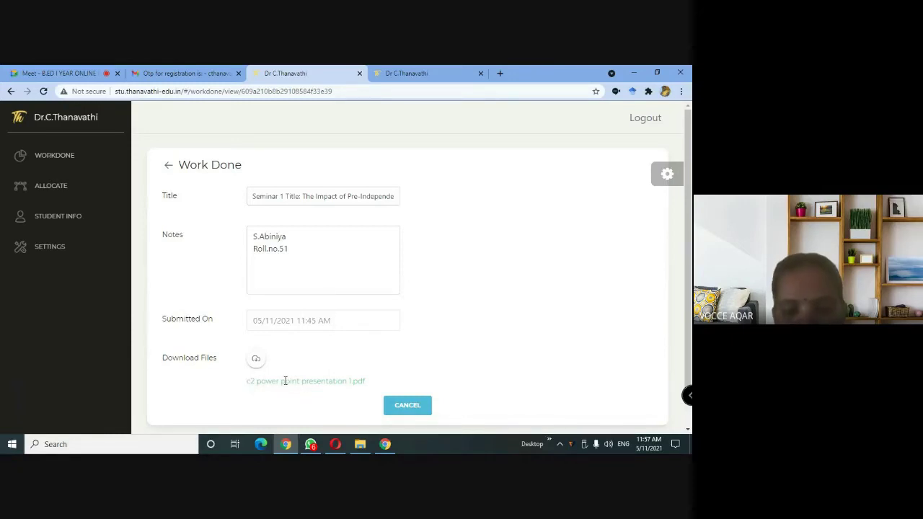
pyautogui.click(256, 360)
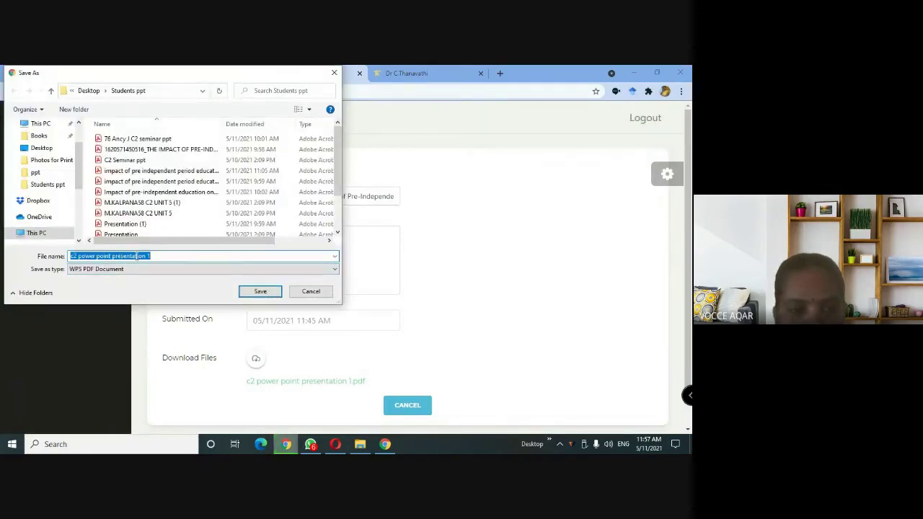
pyautogui.scroll(-1, 137, 152)
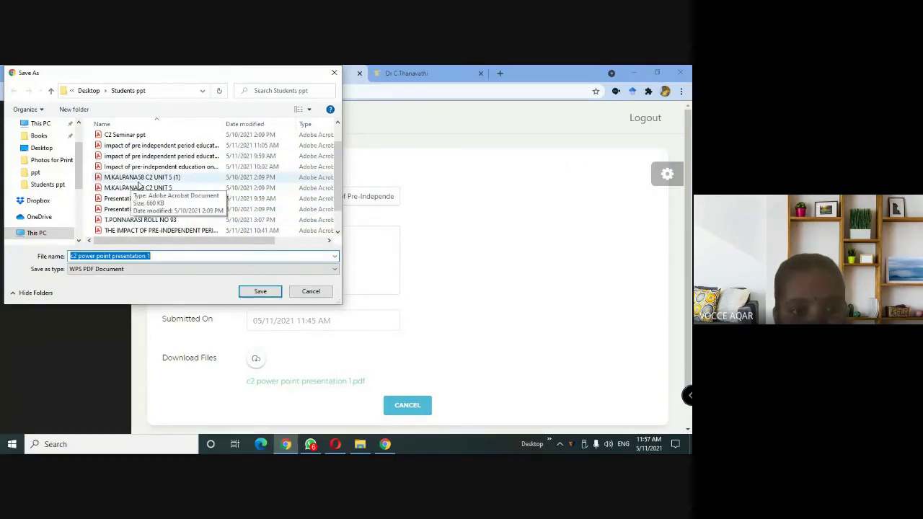
pyautogui.scroll(1, 146, 188)
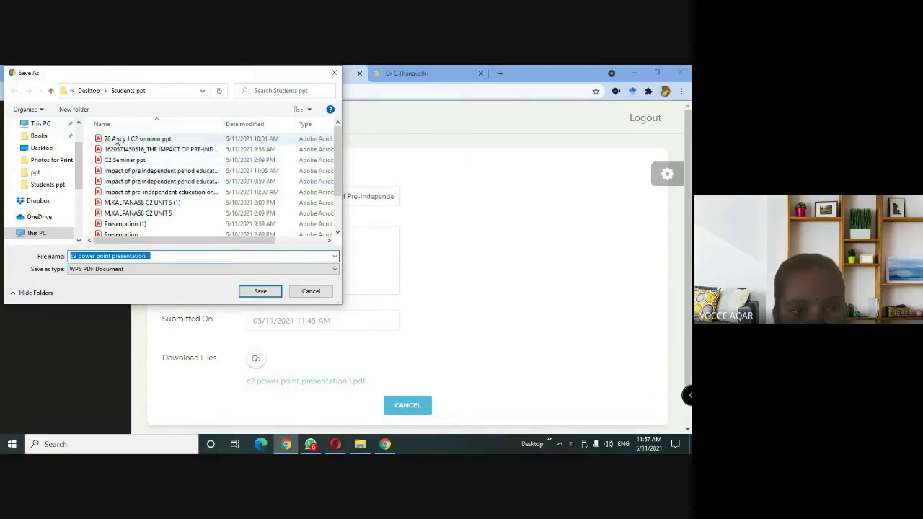
pyautogui.scroll(-1, 145, 206)
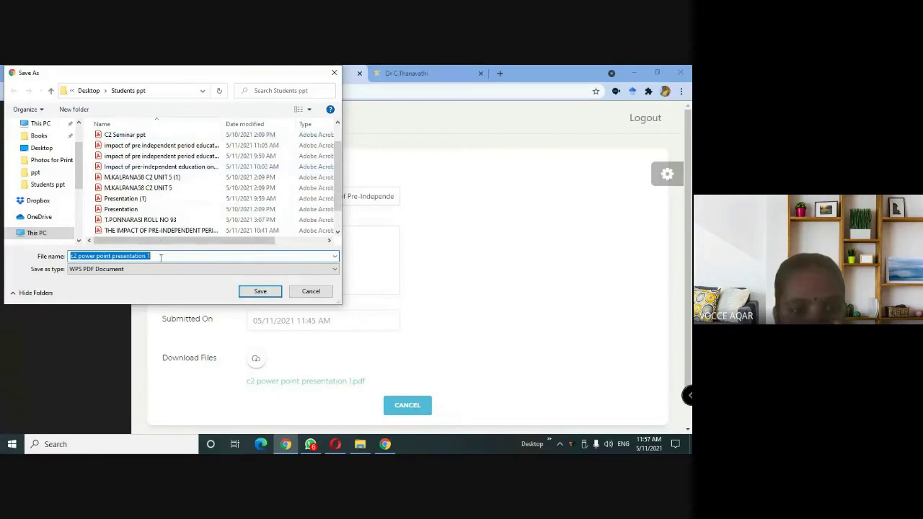
pyautogui.click(249, 291)
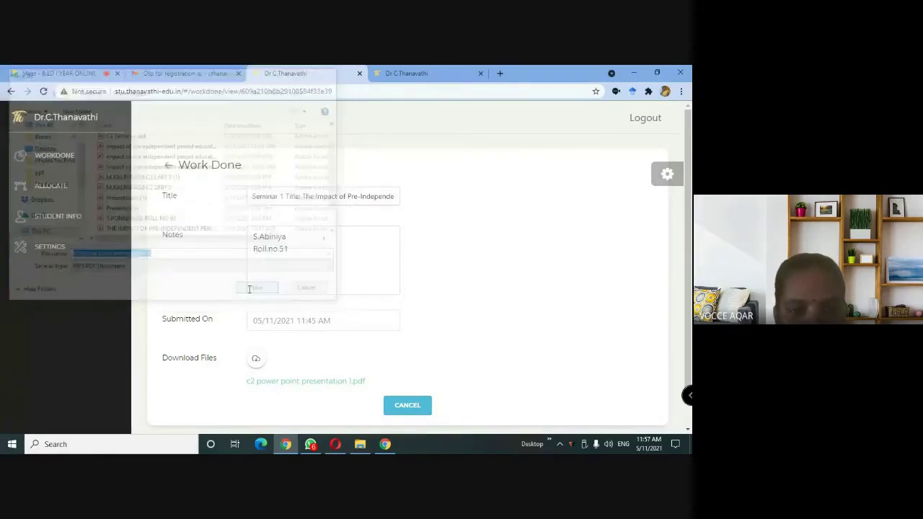
pyautogui.click(168, 172)
# Step: Check the student's Submit Work page, look down the professor's Workdone list, and reload the list
pyautogui.click(404, 73)
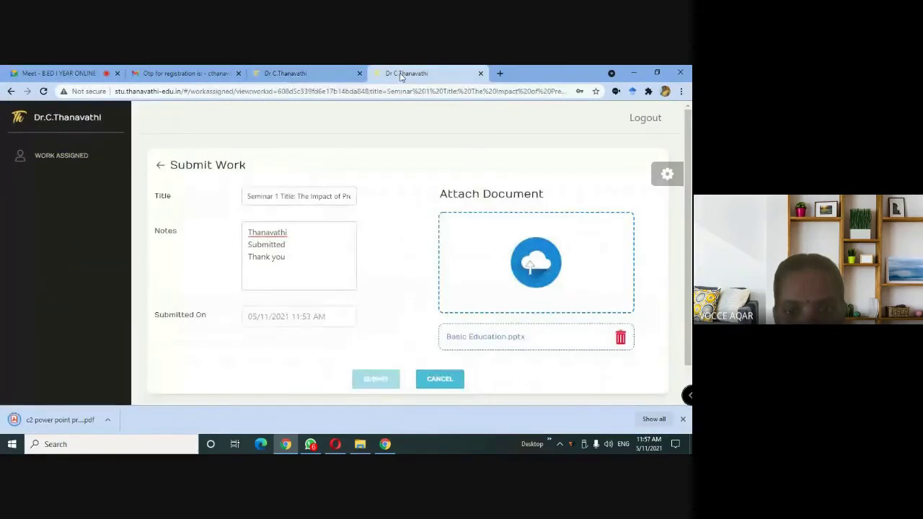
pyautogui.hotkey('ctrl', 'shift', 'Tab')
pyautogui.scroll(-5, 266, 252)
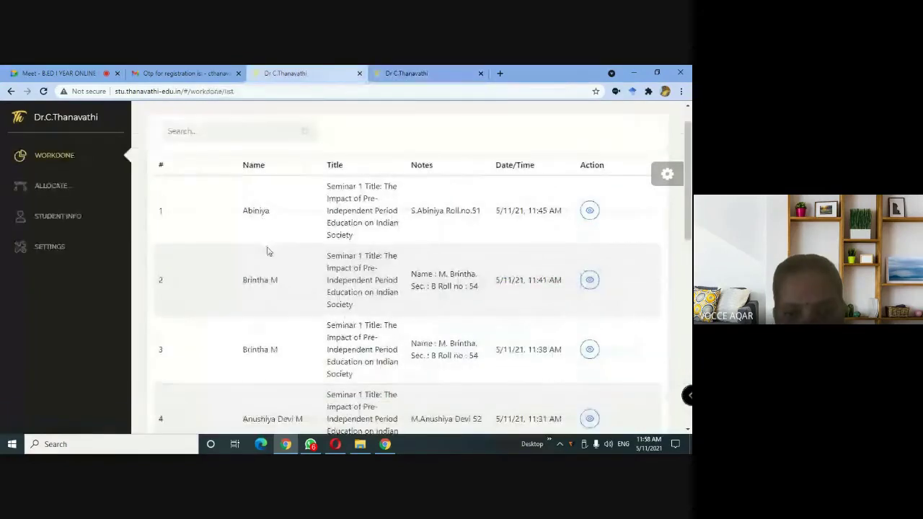
pyautogui.scroll(-3, 266, 263)
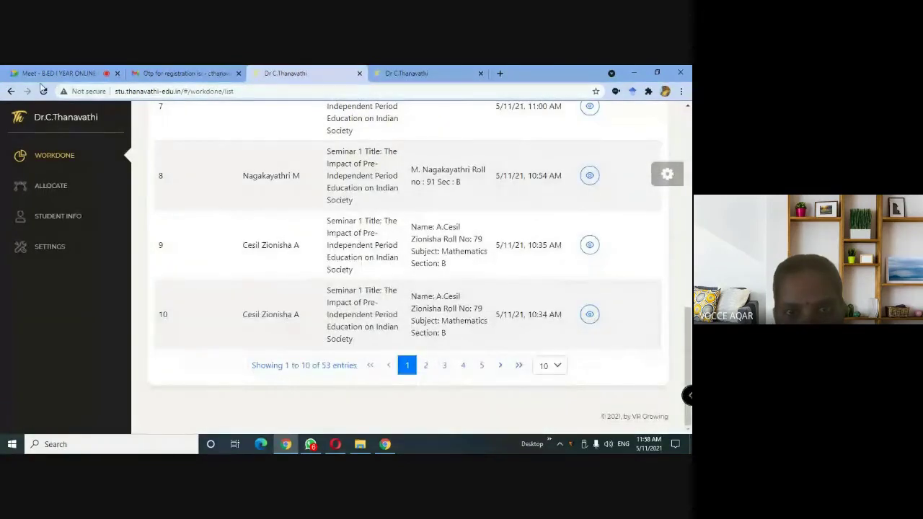
pyautogui.click(43, 92)
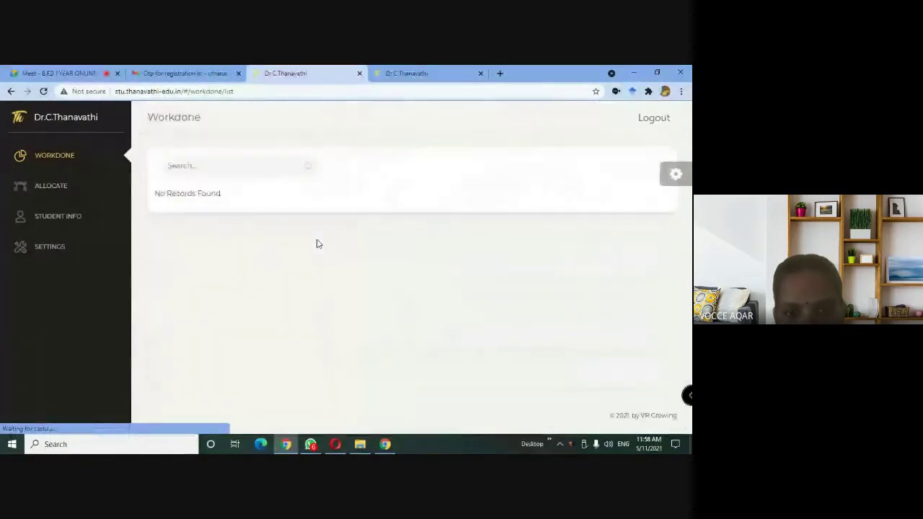
# Step: Look through the Workdone list for the new submission, including pages 5 and 4
pyautogui.scroll(-4, 328, 249)
pyautogui.scroll(-5, 336, 254)
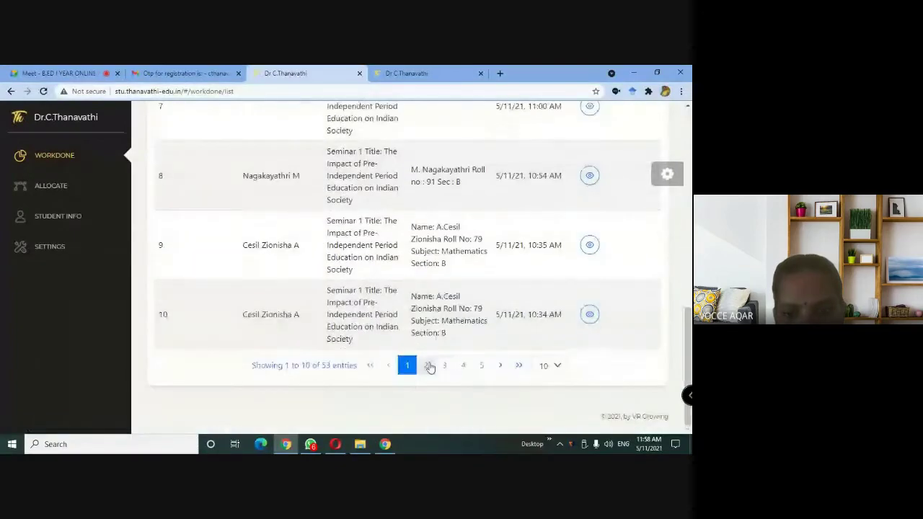
pyautogui.click(486, 368)
pyautogui.scroll(6, 375, 234)
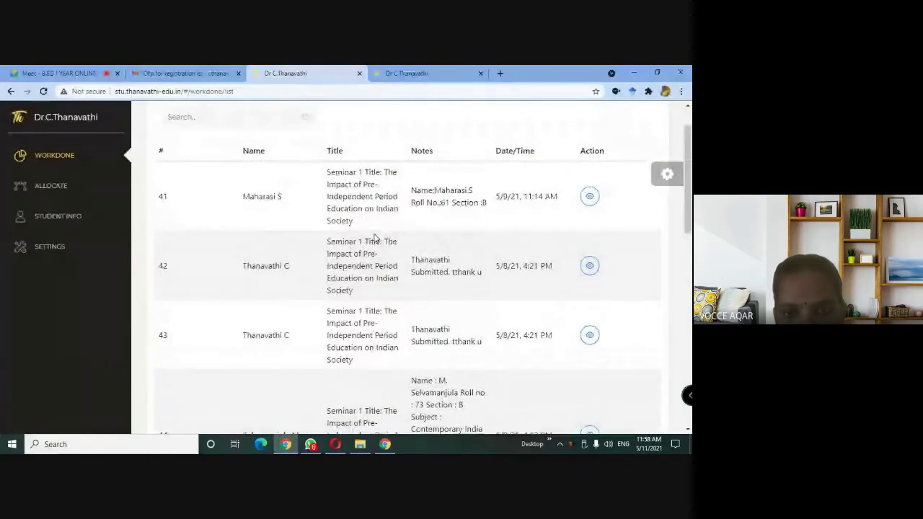
pyautogui.scroll(-6, 375, 238)
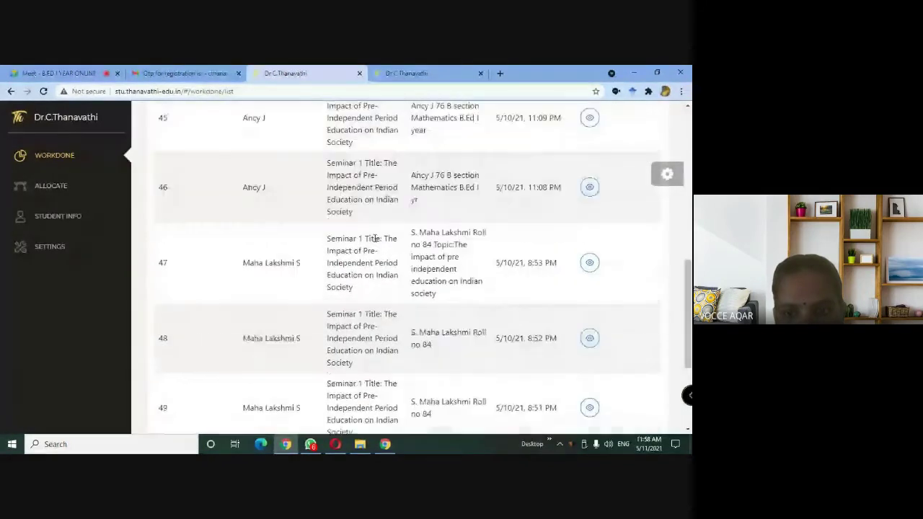
pyautogui.click(392, 366)
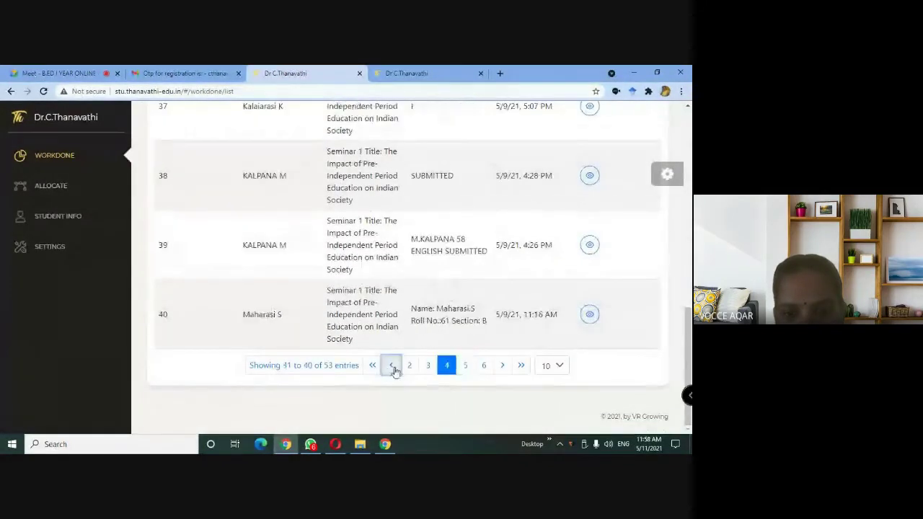
pyautogui.hotkey('ctrl', '1')
pyautogui.click(314, 69)
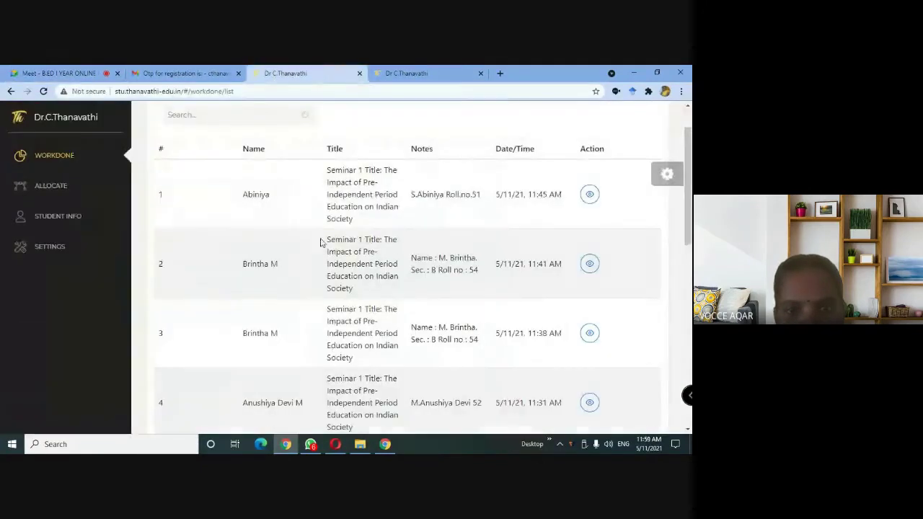
# Step: Download c2 power point presentation 1.pdf from the second entry, submitted at 11:41 AM, into the Students ppt folder
pyautogui.click(589, 263)
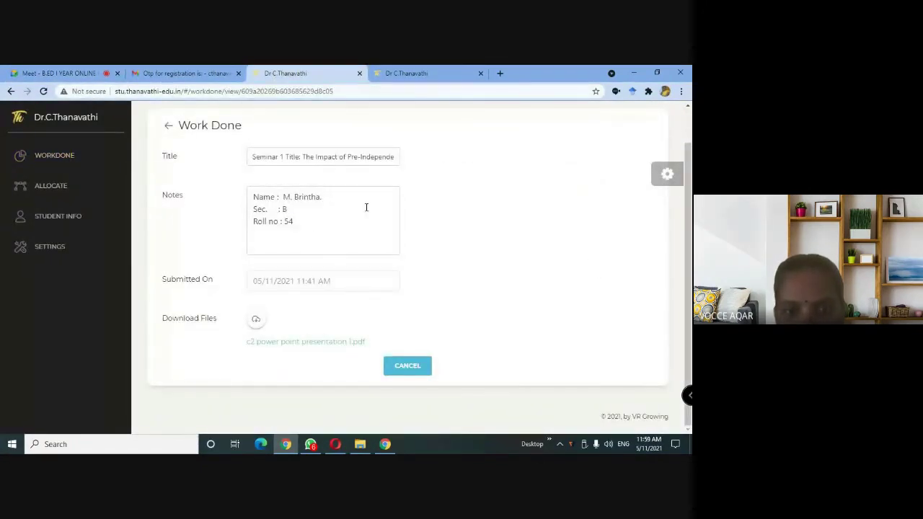
pyautogui.click(256, 320)
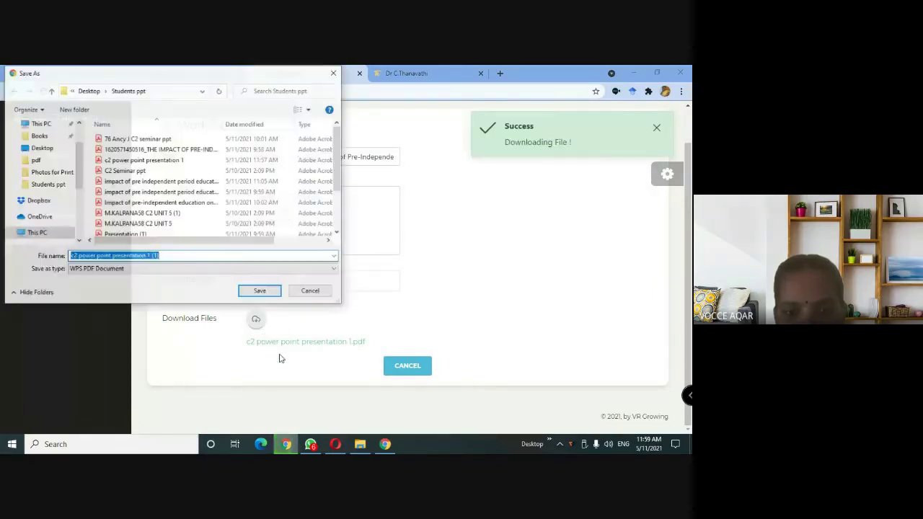
pyautogui.click(254, 293)
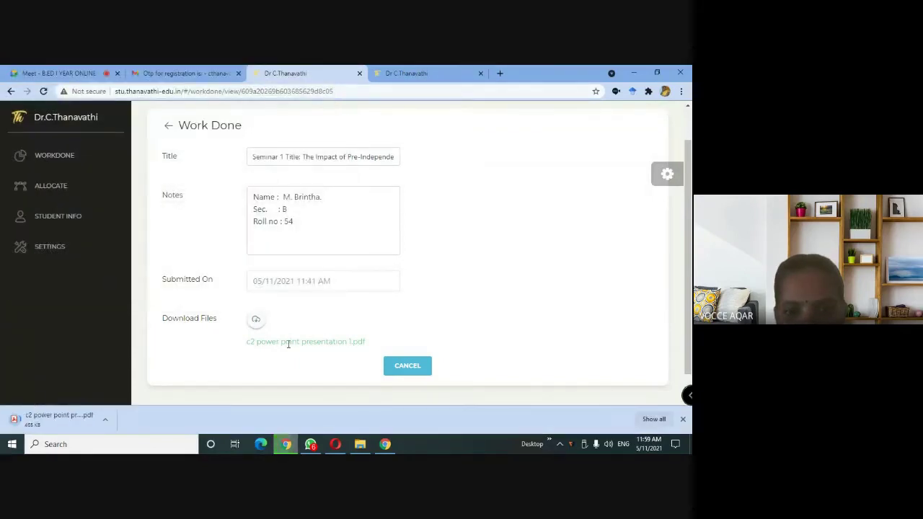
# Step: Read the students' replies in the Google Meet chat and compare the portal's Work Assigned and Workdone lists
pyautogui.click(58, 73)
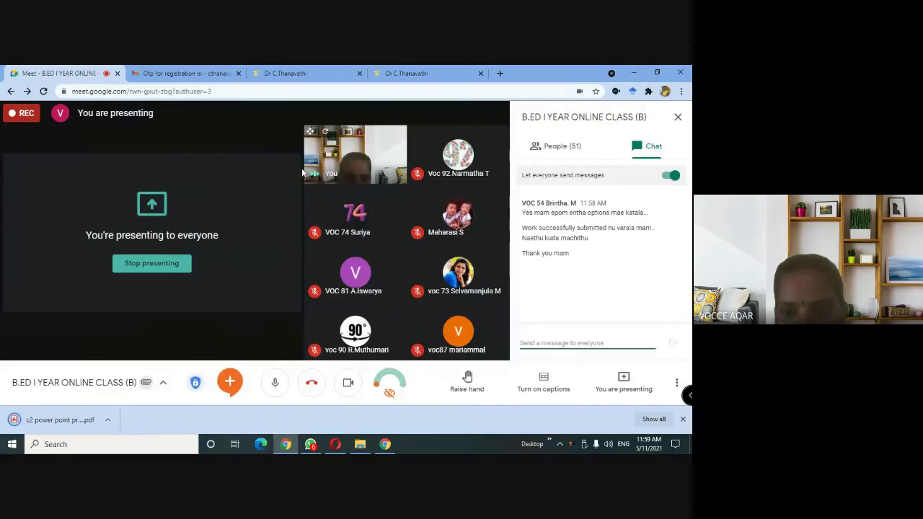
pyautogui.click(295, 73)
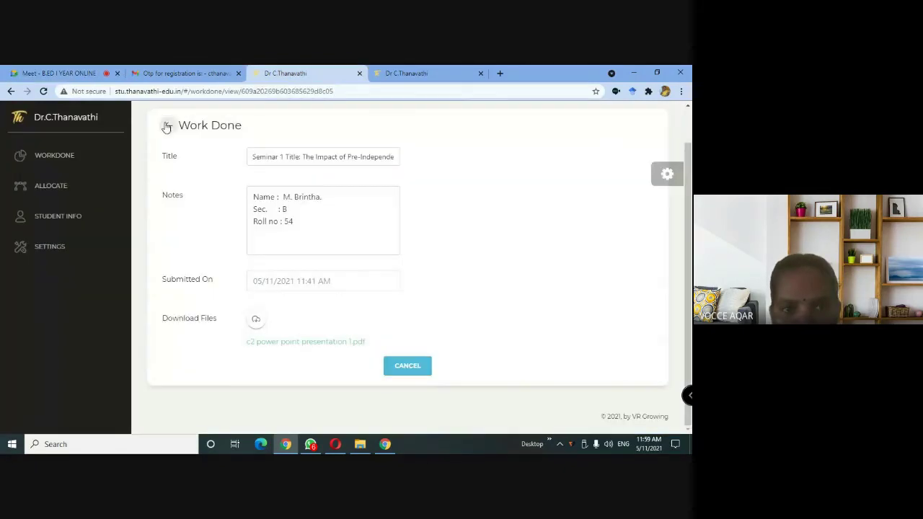
pyautogui.click(166, 126)
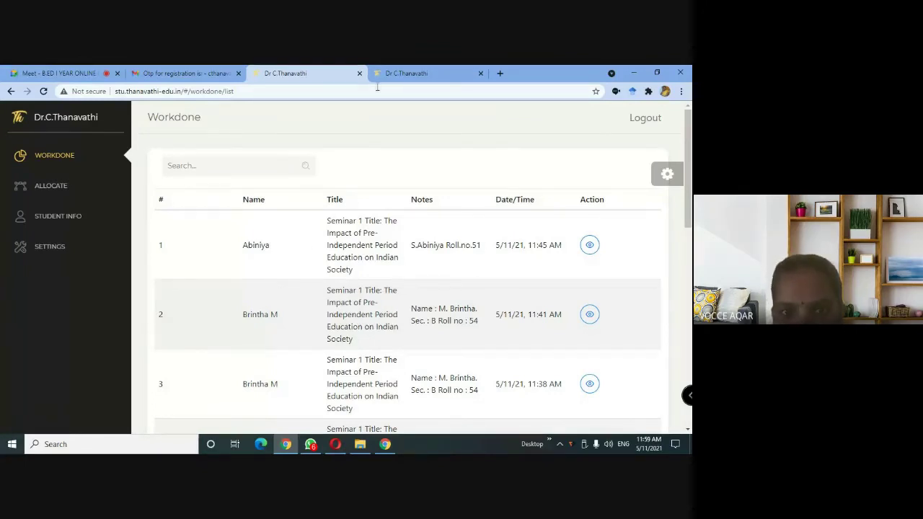
pyautogui.click(425, 73)
pyautogui.click(286, 70)
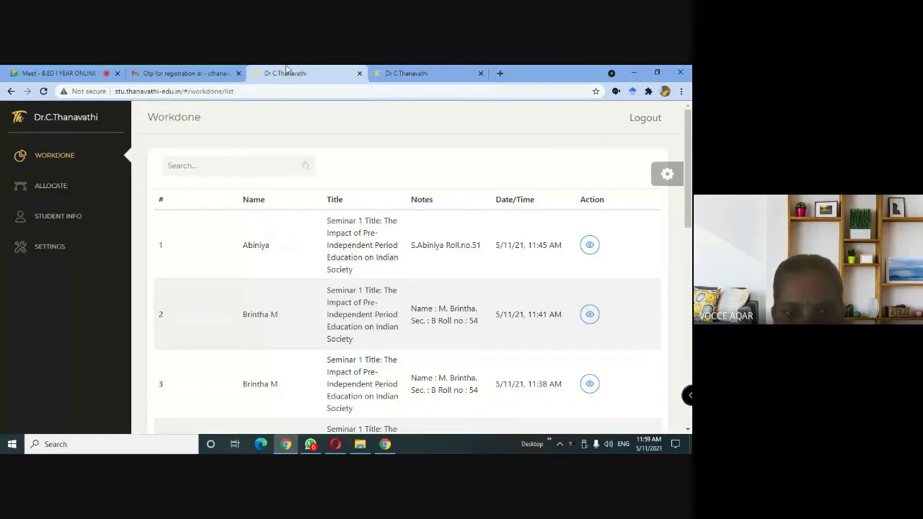
pyautogui.hotkey('ctrl', '1')
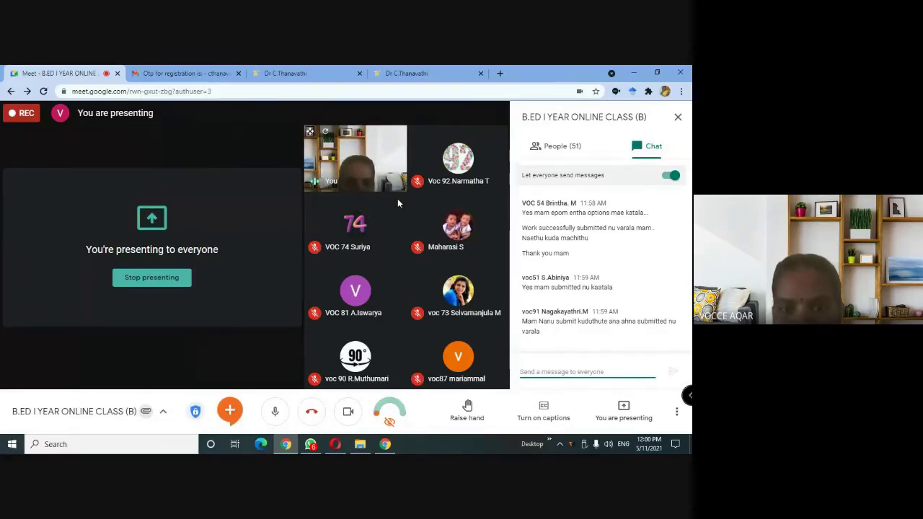
pyautogui.click(407, 75)
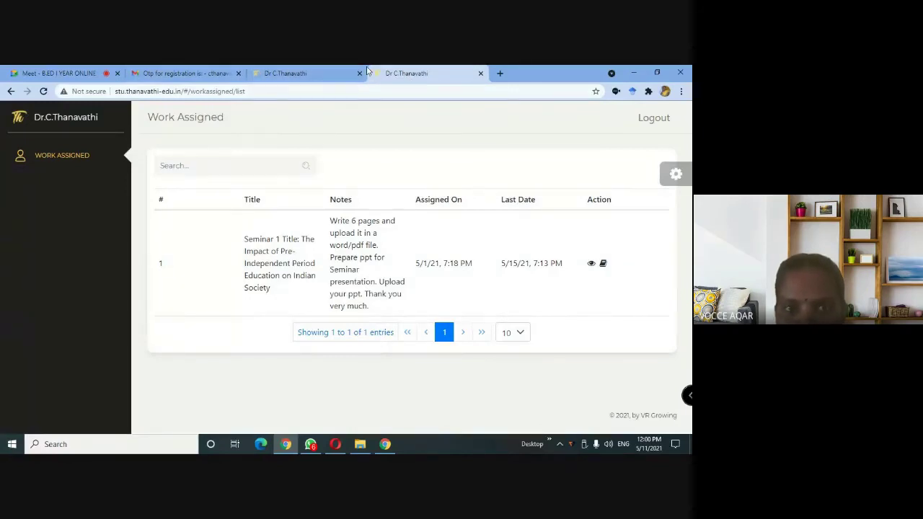
pyautogui.click(287, 73)
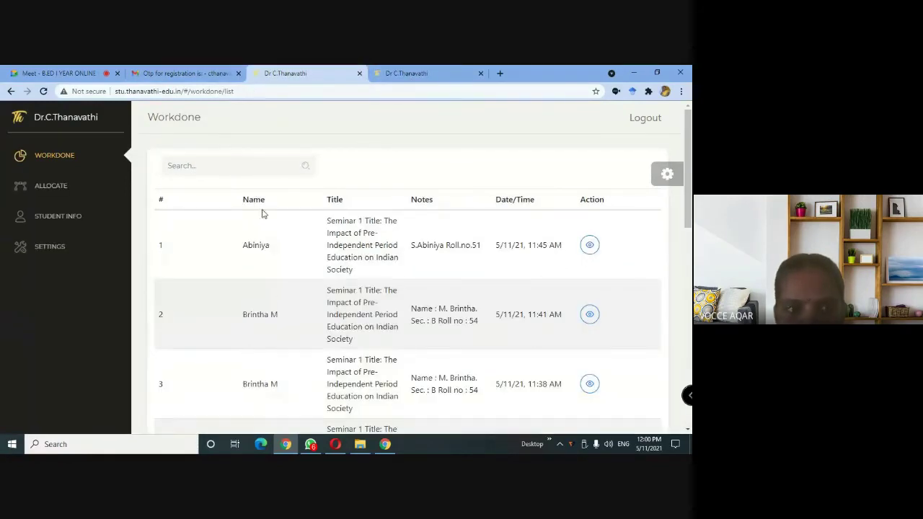
pyautogui.click(57, 73)
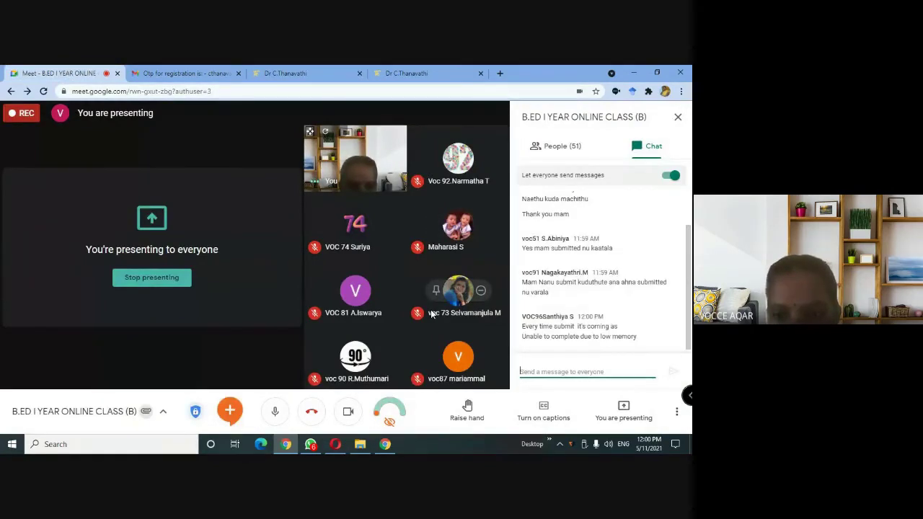
pyautogui.click(303, 73)
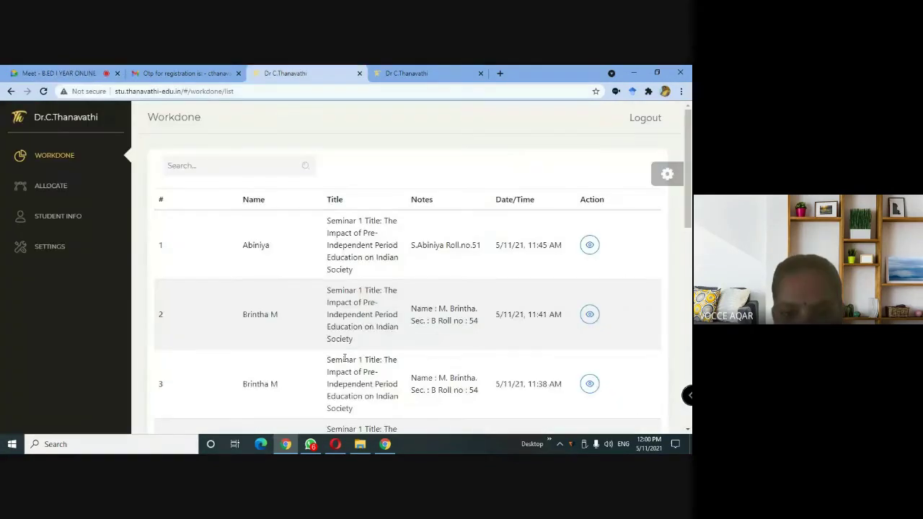
# Step: Download the slide PDF from the fourth Workdone entry, submitted at 11:31 AM, into the Students ppt folder and open it
pyautogui.scroll(-5, 475, 224)
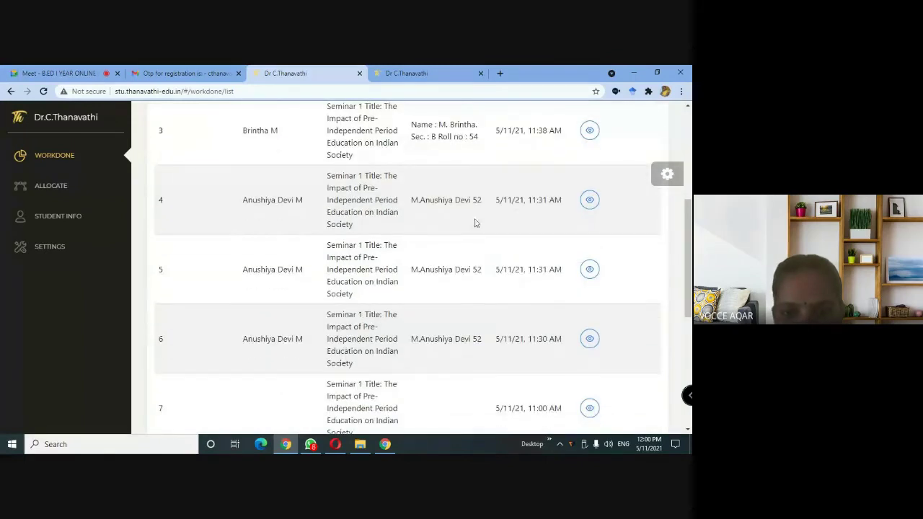
pyautogui.click(589, 200)
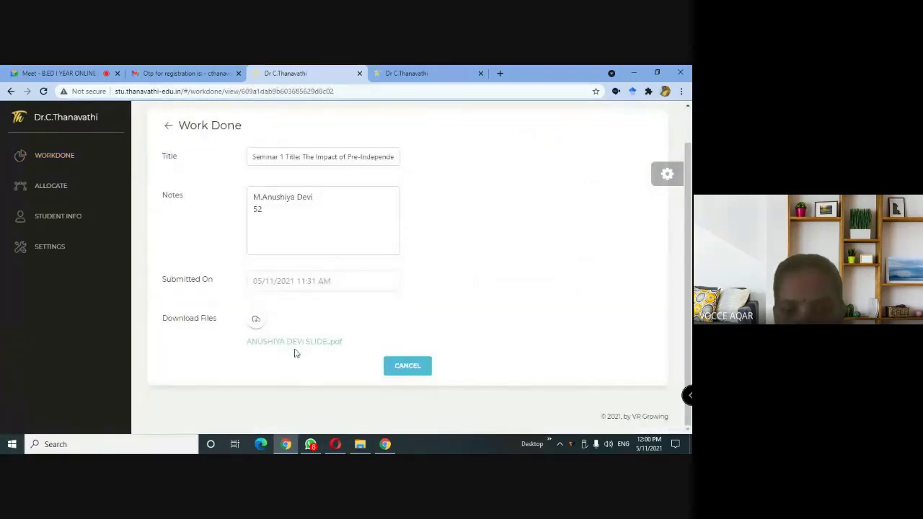
pyautogui.click(255, 319)
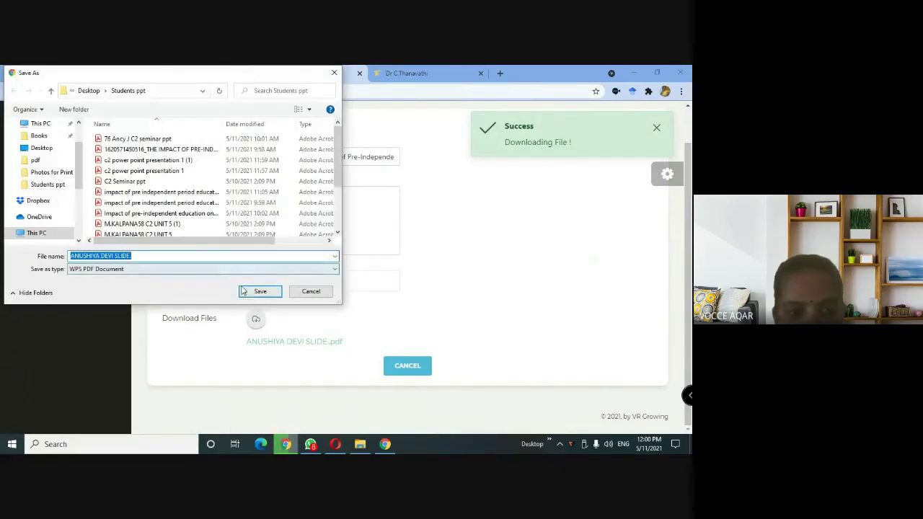
pyautogui.click(250, 291)
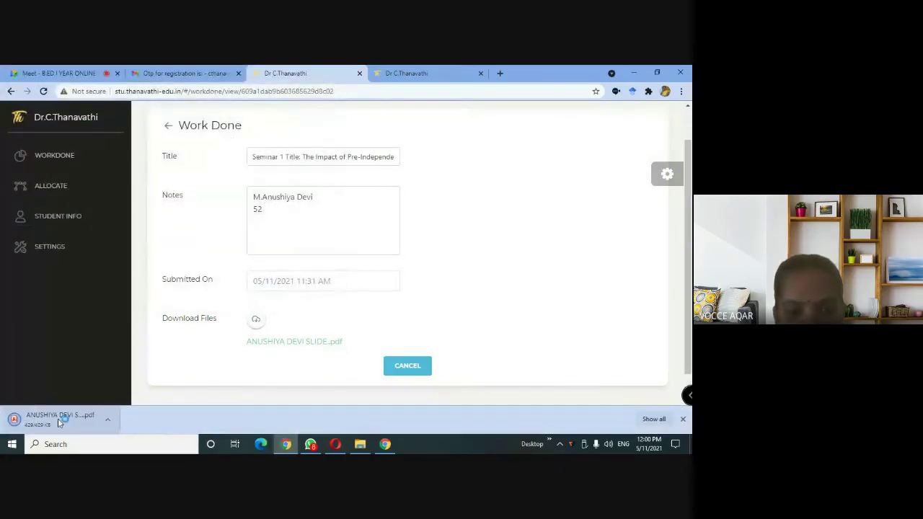
pyautogui.click(58, 419)
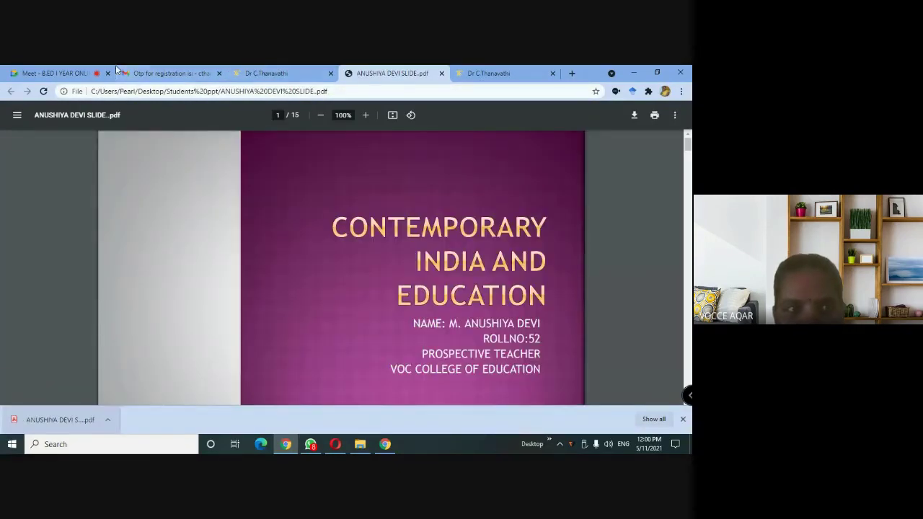
# Step: Download Pre independent period of Education.pdf from the eighth Workdone entry, submitted at 10:54 AM, to the Desktop, and return to the list
pyautogui.click(54, 73)
pyautogui.click(281, 72)
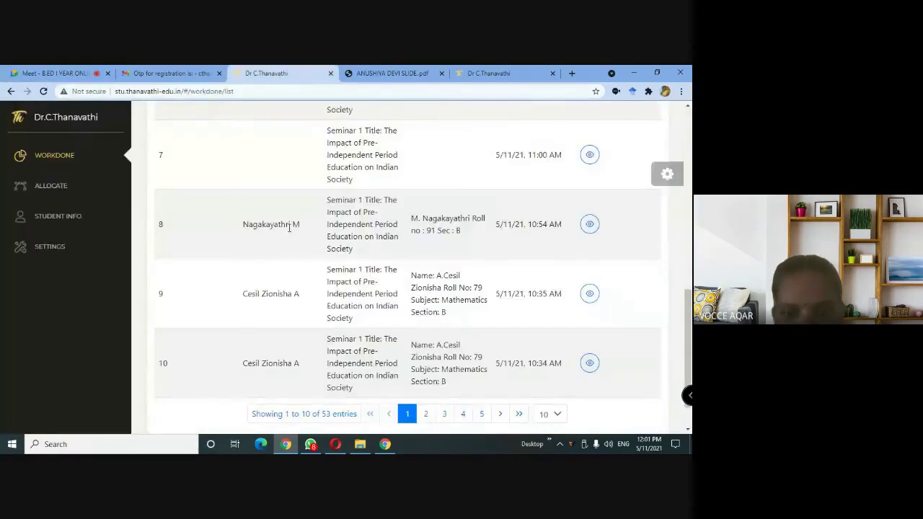
pyautogui.click(589, 224)
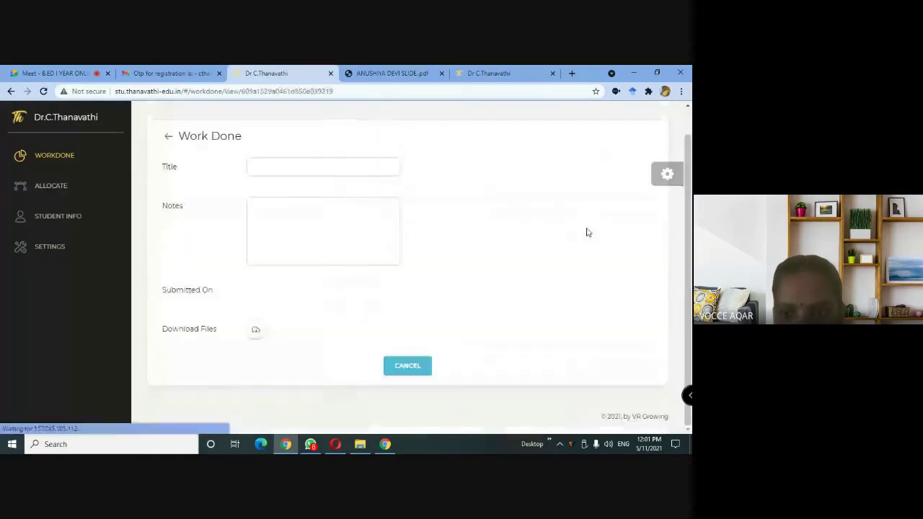
pyautogui.click(256, 321)
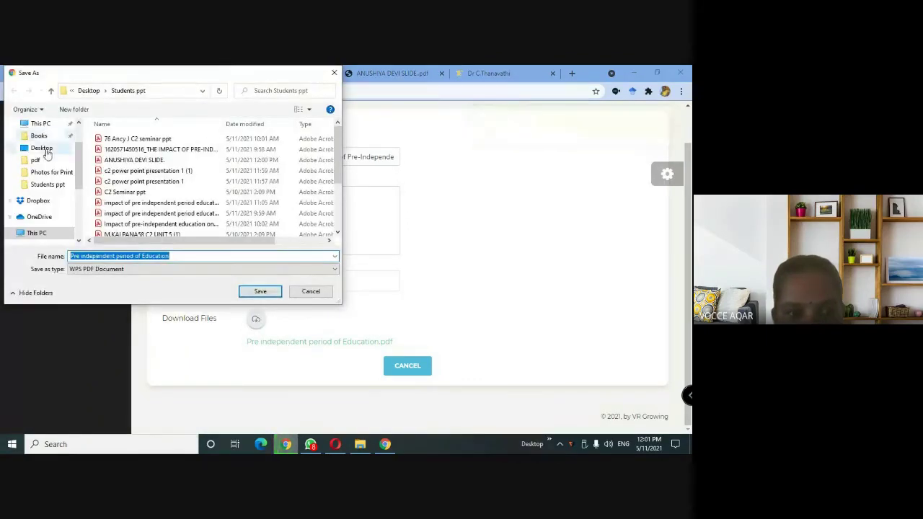
pyautogui.click(41, 148)
pyautogui.click(260, 291)
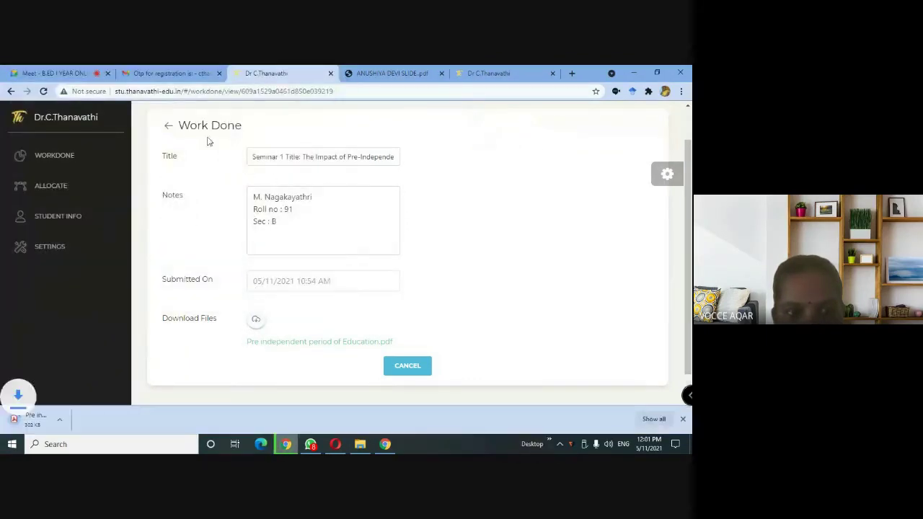
pyautogui.click(167, 127)
# Step: View the details of the student in row 38 on page 4 of the Student Info list, and return to Google Meet
pyautogui.hotkey('ctrl', '1')
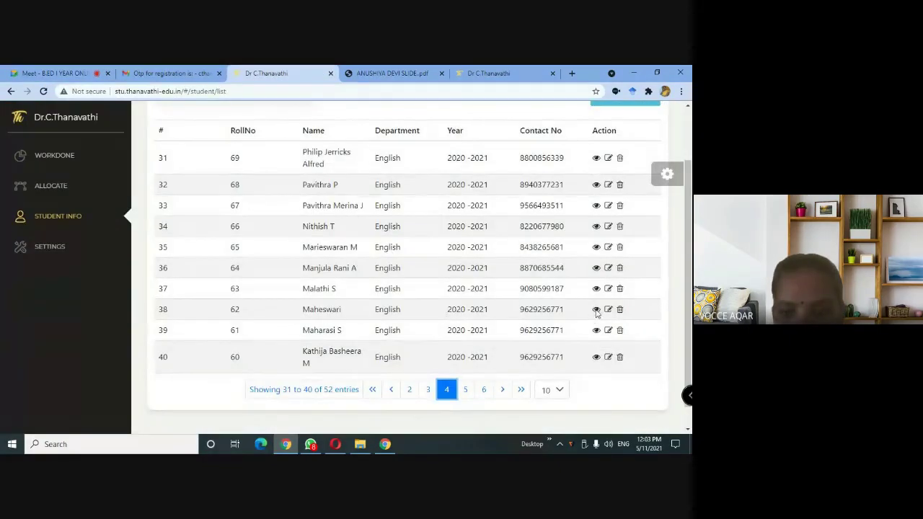
pyautogui.click(596, 310)
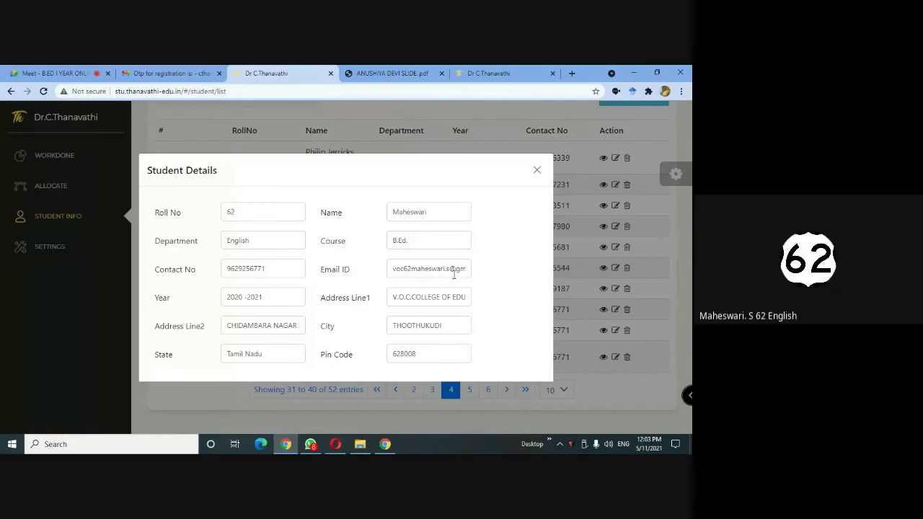
pyautogui.click(536, 170)
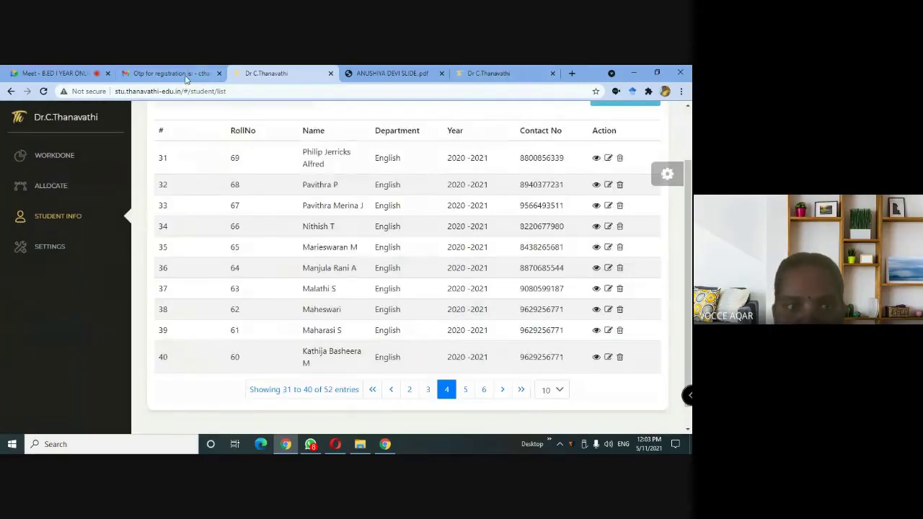
pyautogui.click(54, 73)
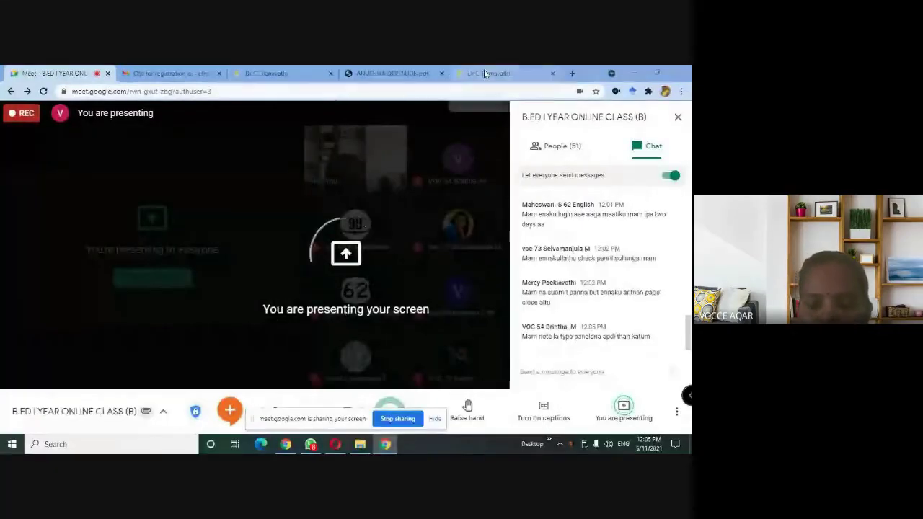
# Step: Show the empty Notes field on the student's Submit Work page, hide the screen-sharing notice, and check Google Meet
pyautogui.click(483, 73)
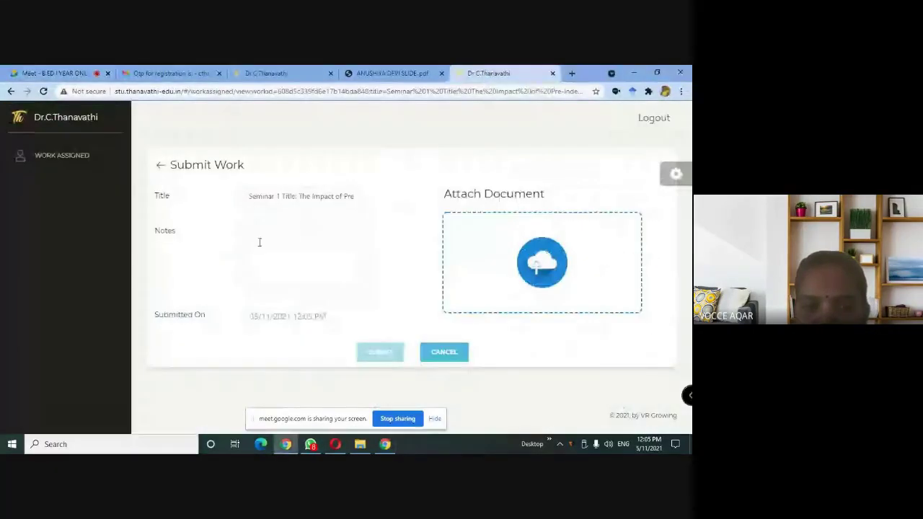
pyautogui.click(315, 242)
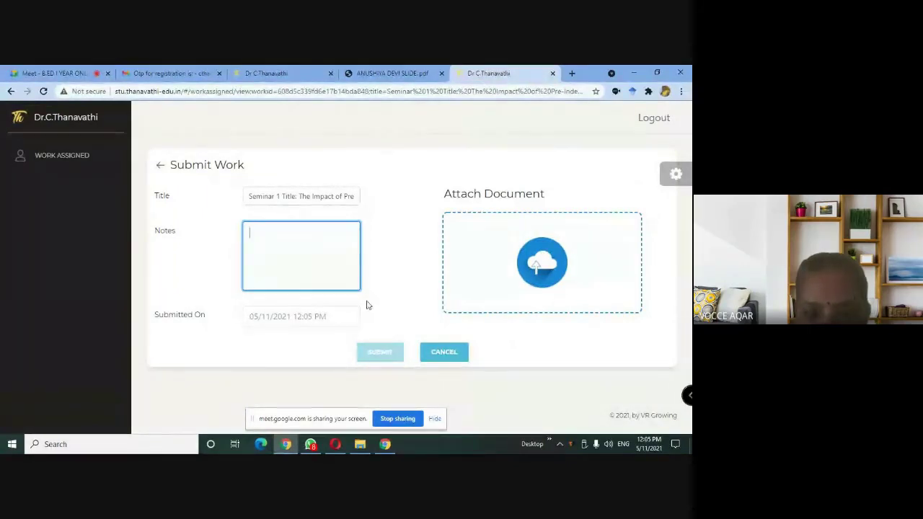
pyautogui.click(435, 419)
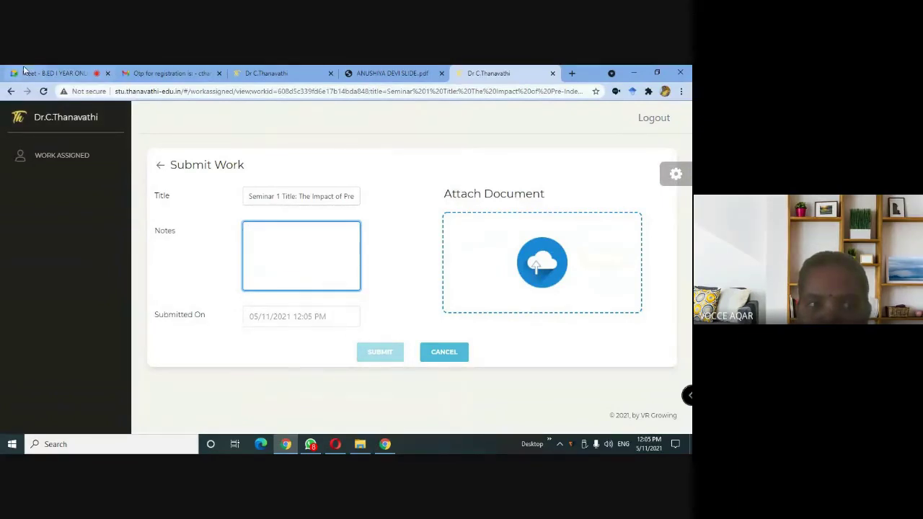
pyautogui.click(54, 73)
pyautogui.click(488, 73)
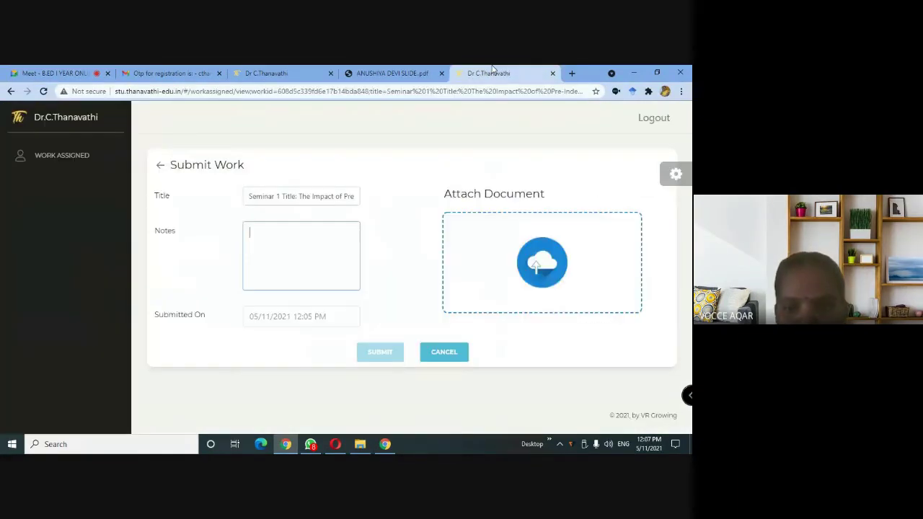
# Step: Show the file chooser for attaching a document, set its file filter to All Files, and close it without attaching anything
pyautogui.click(542, 269)
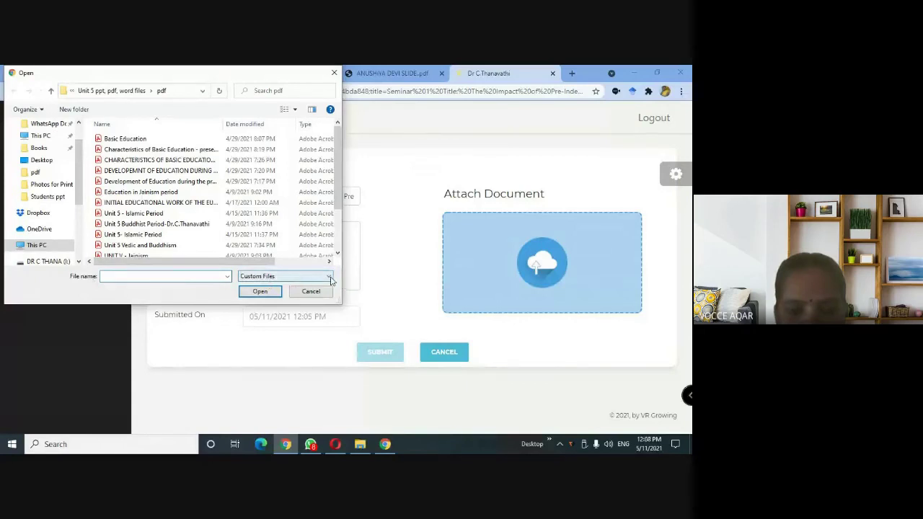
pyautogui.click(330, 279)
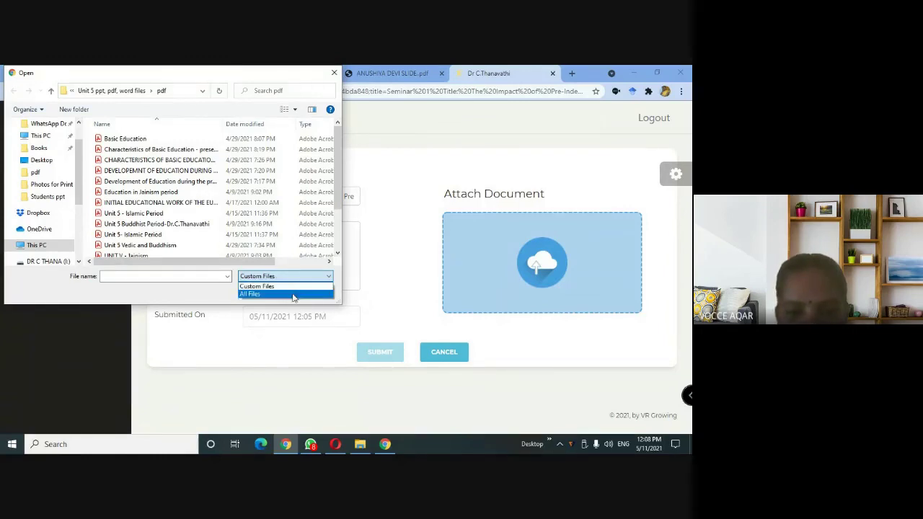
pyautogui.click(293, 295)
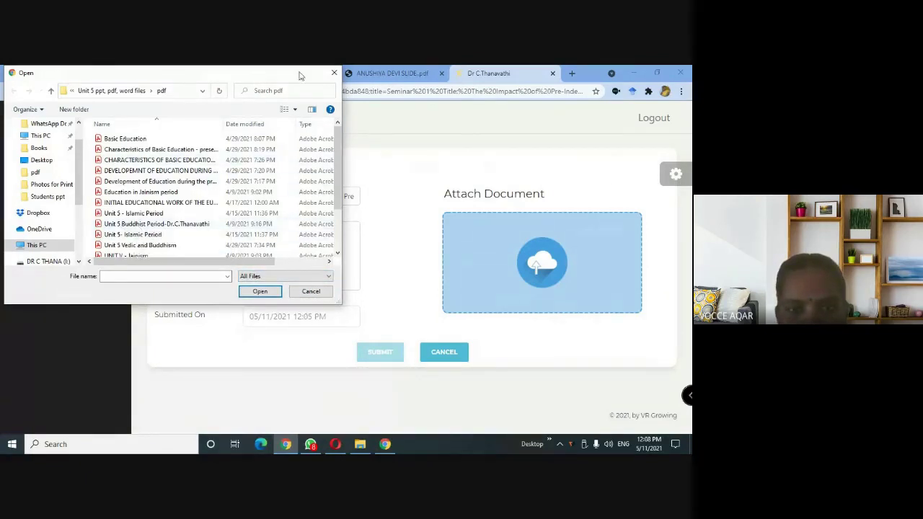
pyautogui.click(335, 75)
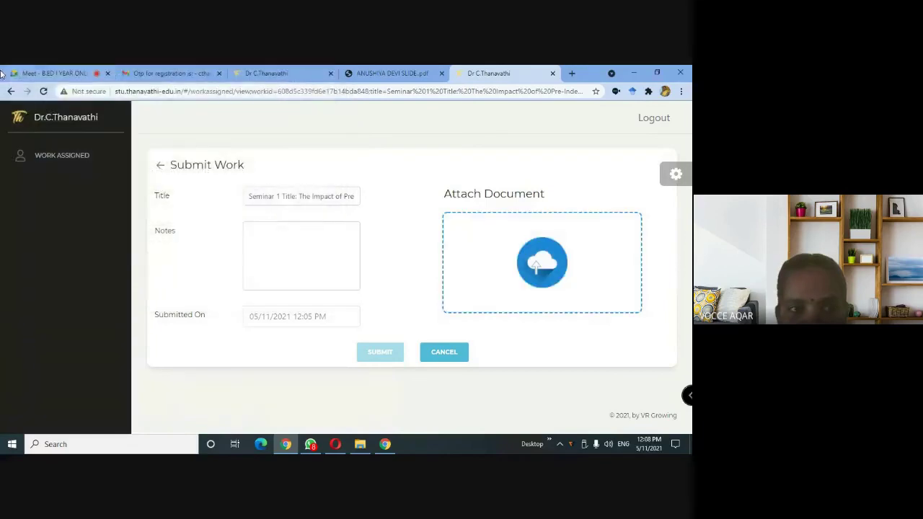
# Step: Minimize the browser and WhatsApp windows to show the desktop, and refresh it
pyautogui.hotkey('ctrl', '1')
pyautogui.click(635, 72)
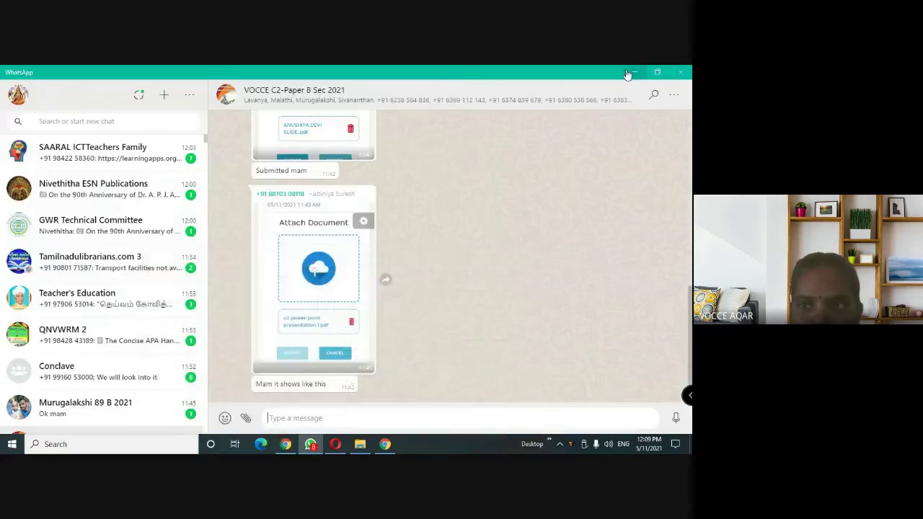
pyautogui.click(636, 69)
pyautogui.click(641, 73)
pyautogui.rightClick(504, 119)
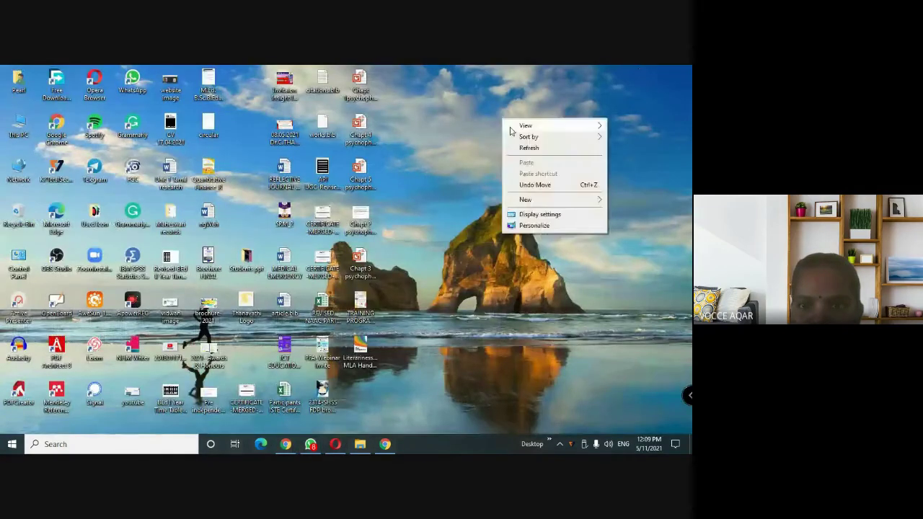
pyautogui.click(523, 147)
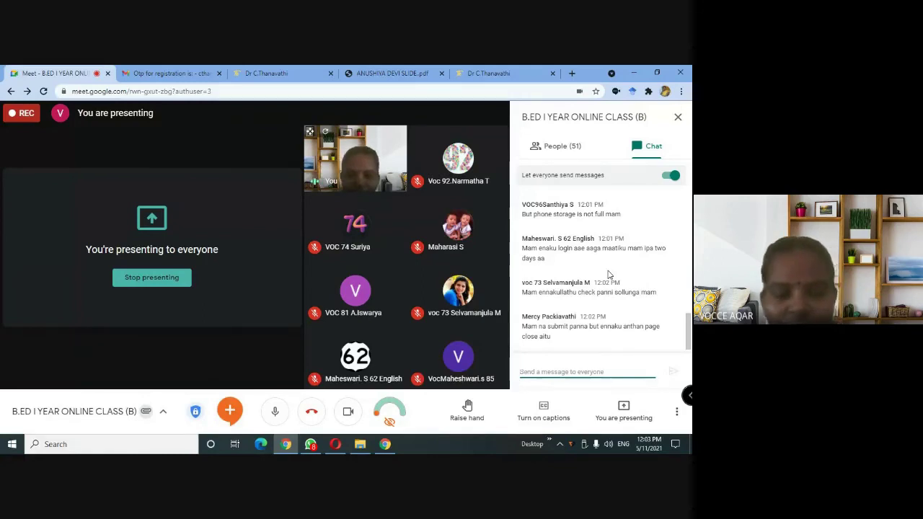
# Step: Close the chat panel in the Google Meet class
pyautogui.click(678, 117)
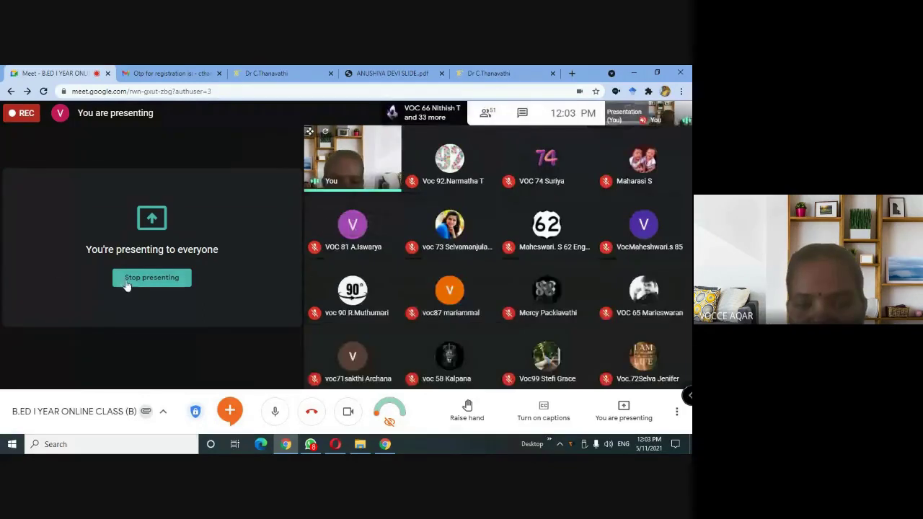